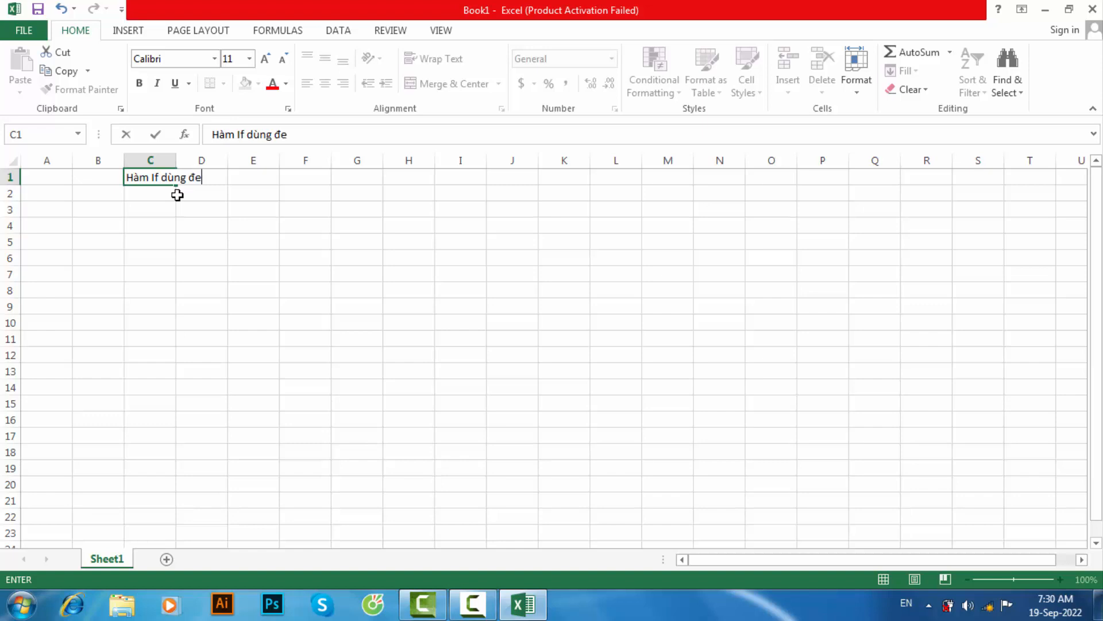
- Complete the sentence in cell C1 as "Hàm If dùng để kiểm tra một phép Logic cần thực hiện."
type("kiểm tra một p")
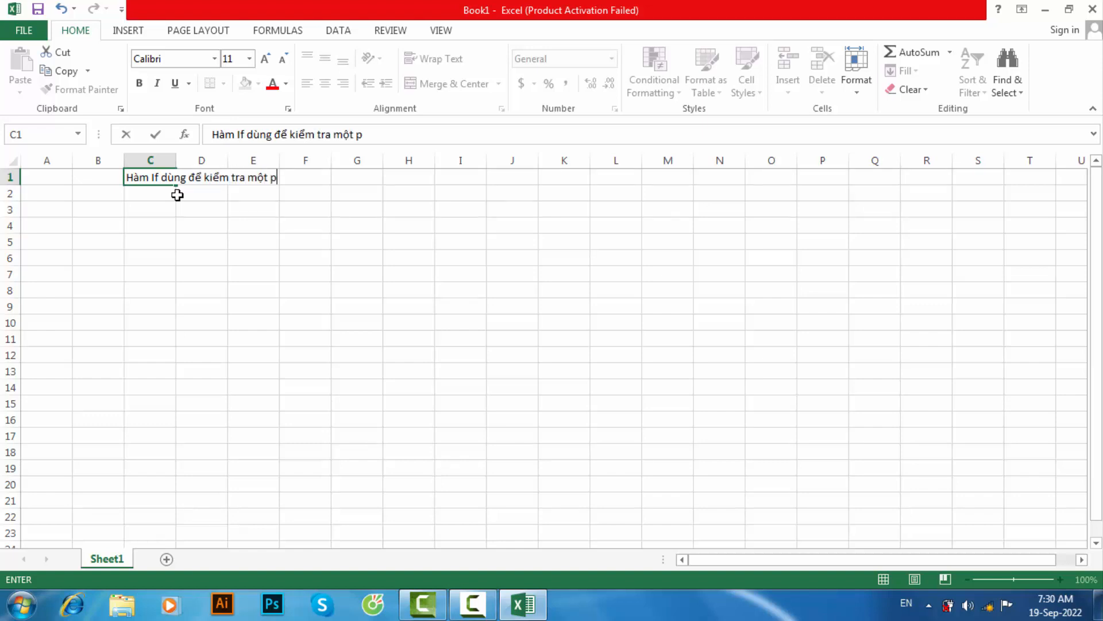
type("hép Logi")
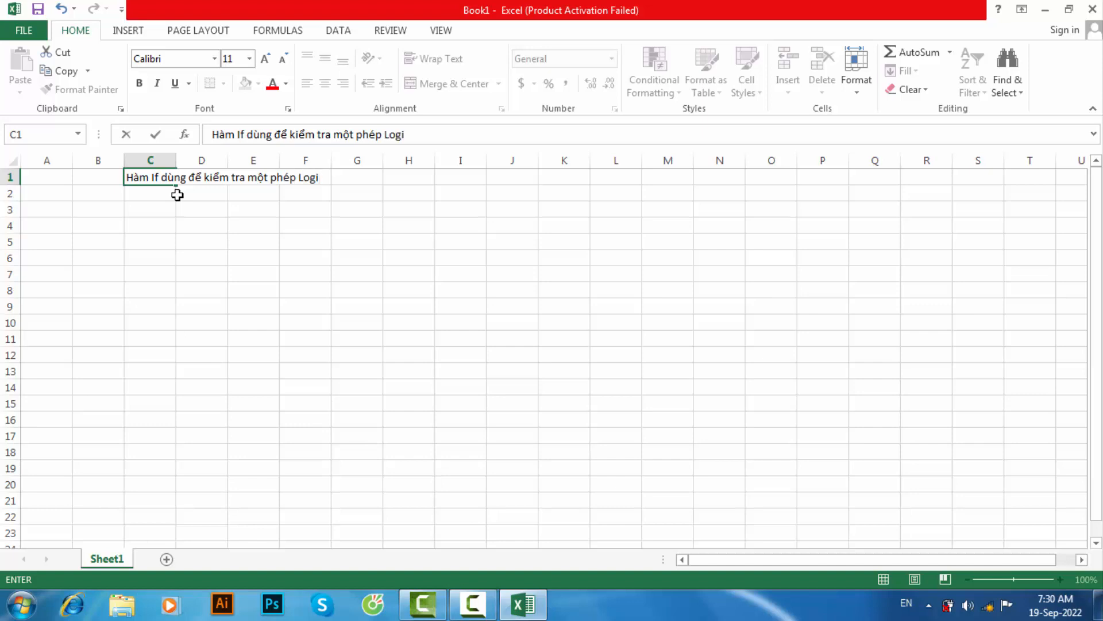
type("c cân thực hiện.")
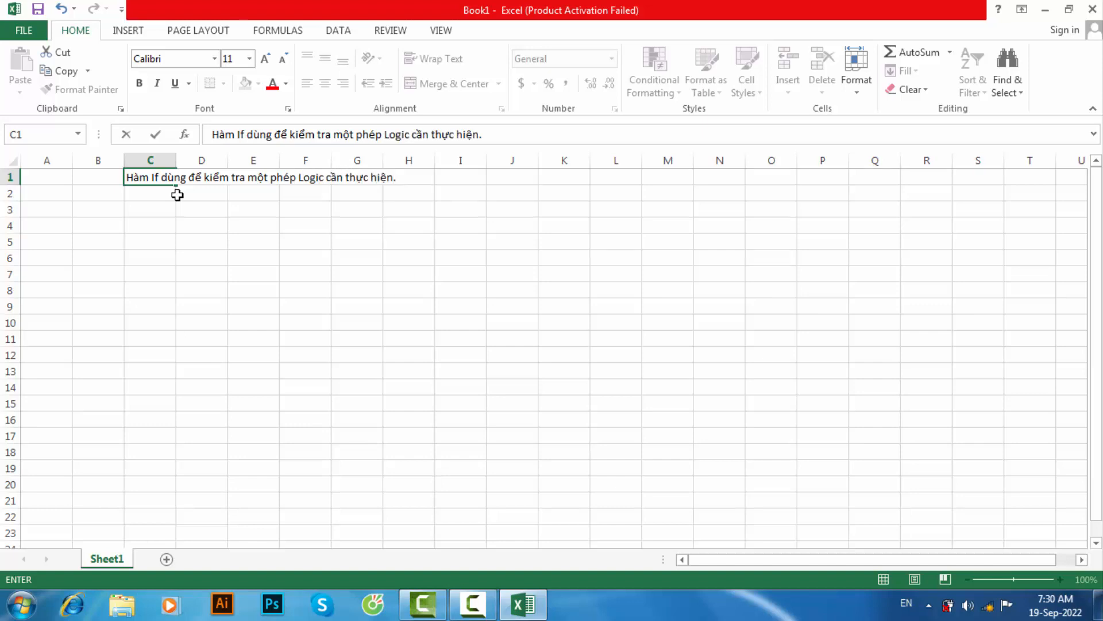
key("Return")
- Begin the explanation in cell C2 with "Giả sử ta muốn kiểm tra một biểu thức, nếu biểu thức đúng"
type("Giả")
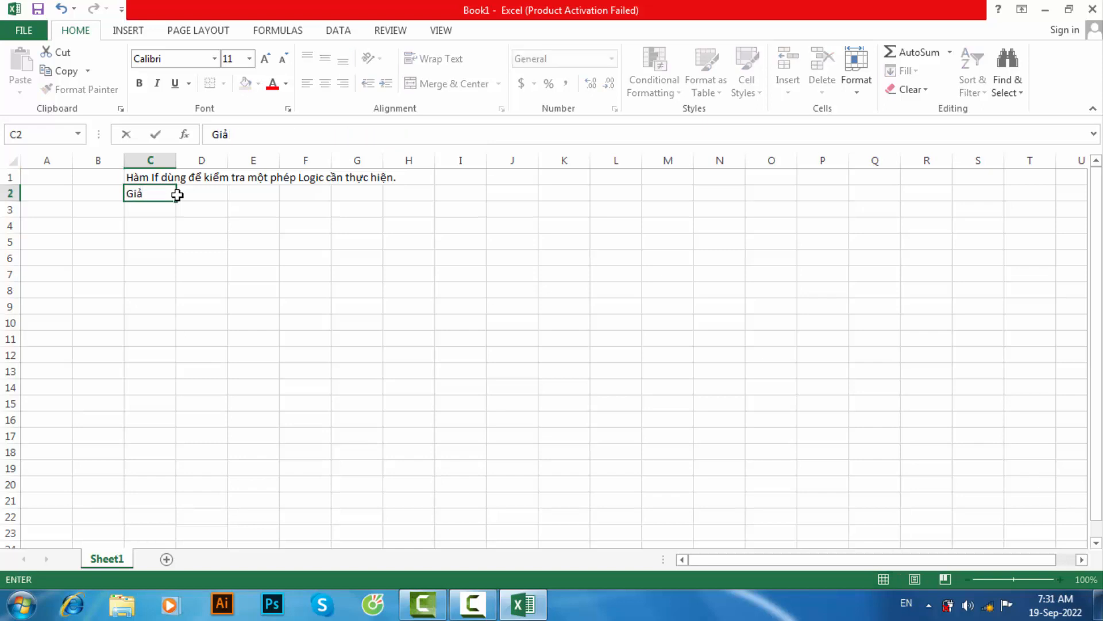
type("iử ta muốn ")
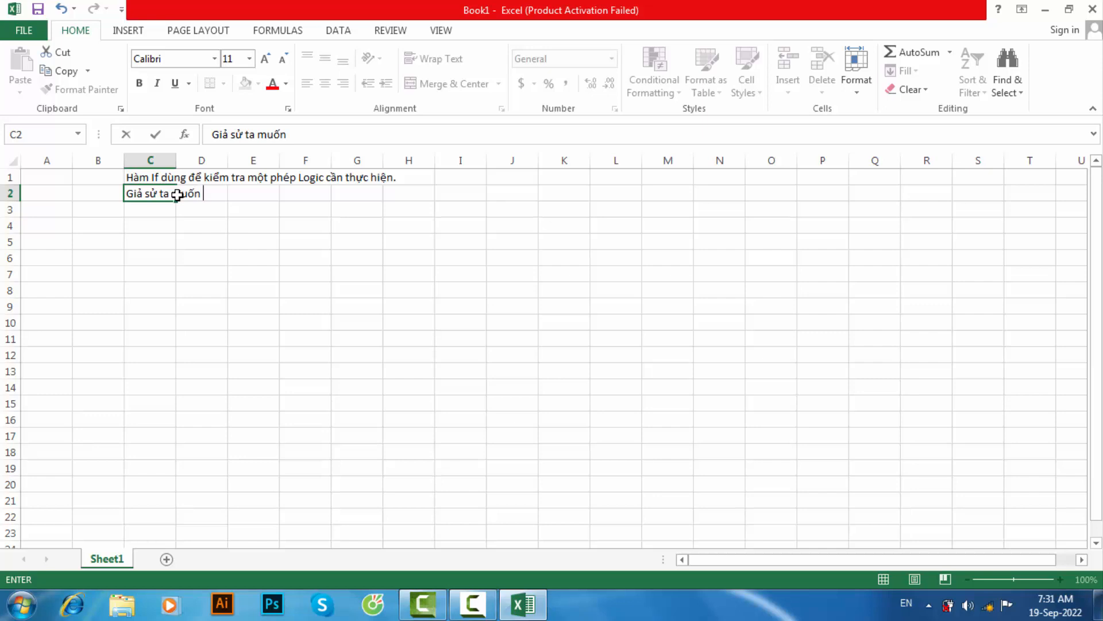
type("kieểm tra môtụ")
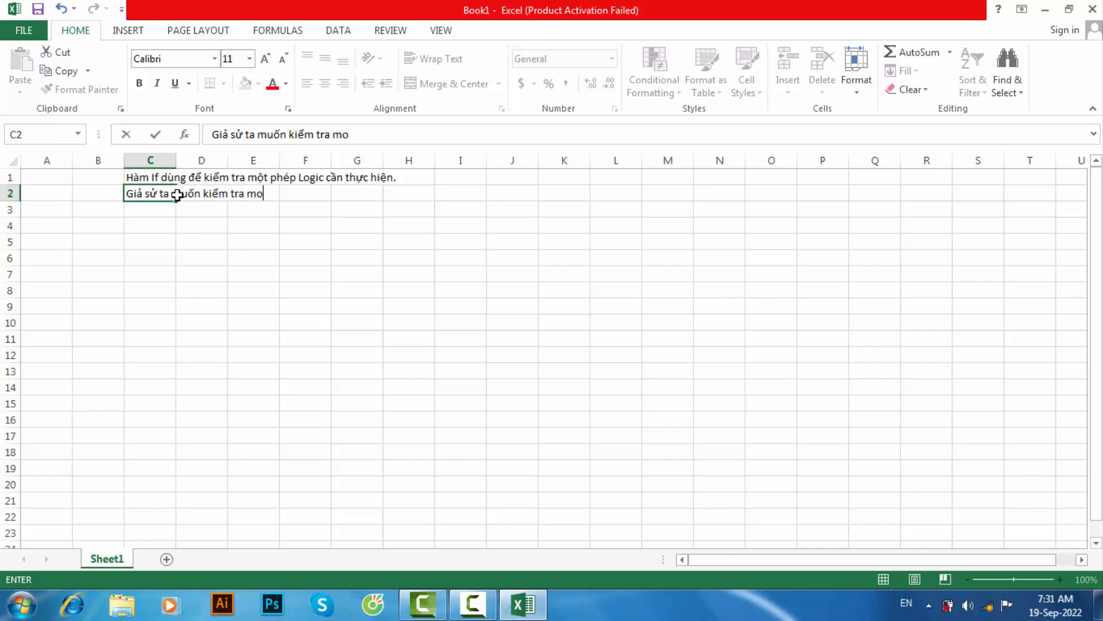
key("BackSpace")
key("BackSpace")
key("BackSpace")
type("ột biê")
type("ểu nhu")
key("BackSpace")
key("BackSpace")
key("BackSpace")
type("thưc, nếu ")
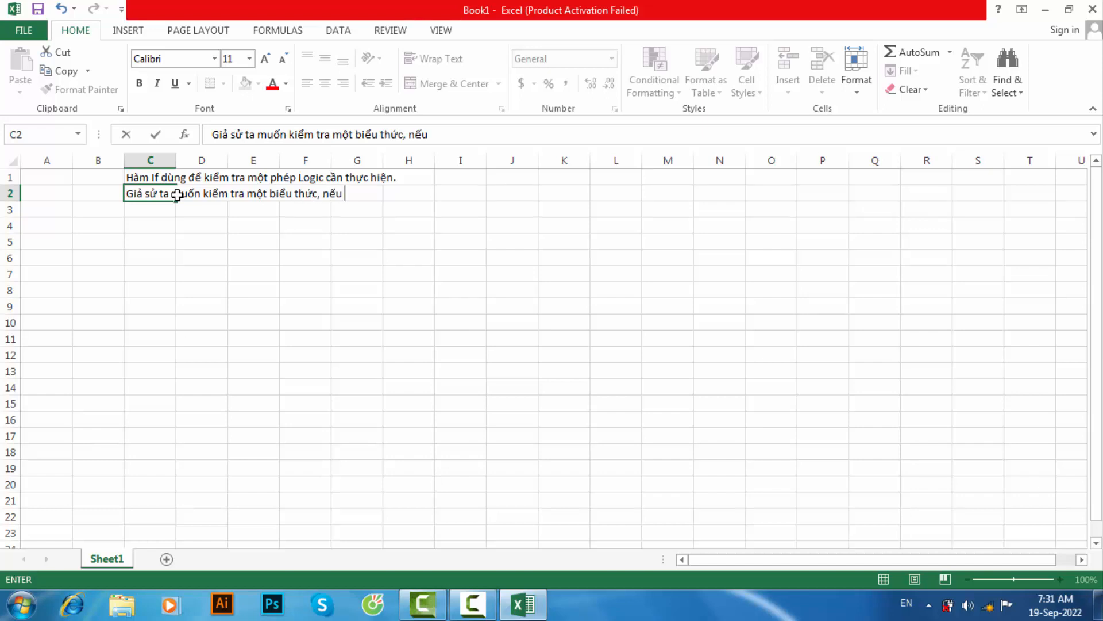
type("biểu thưc")
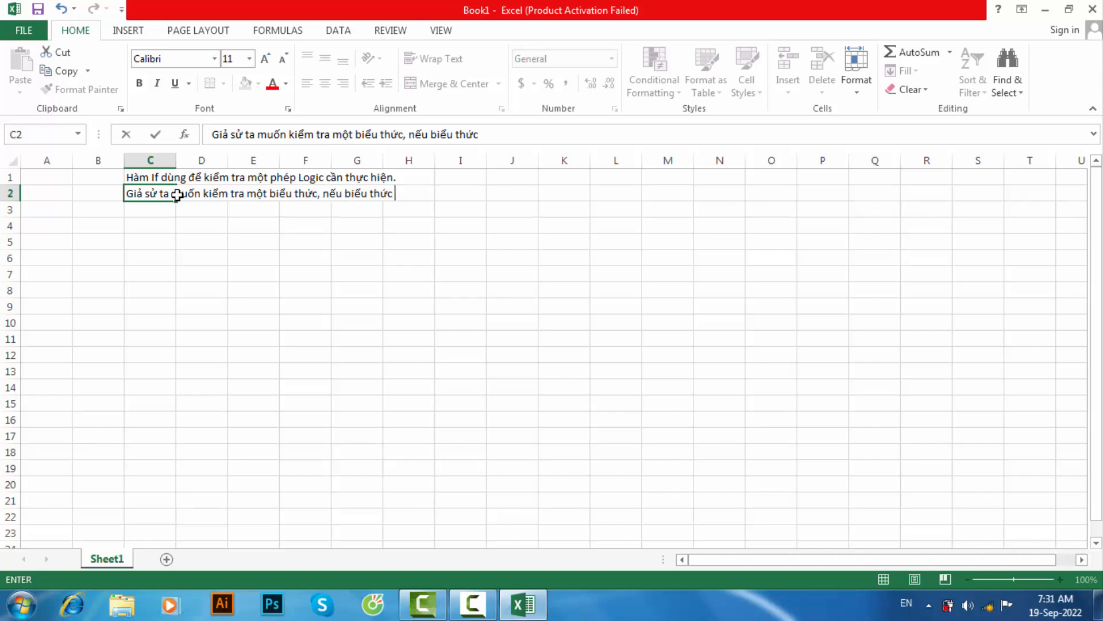
type(" đungt")
- Continue the explanation in cell C2 with "thì trả về một giá trị", keeping the word "muốn" intact
left_click(178, 195)
key("BackSpace")
type("ì")
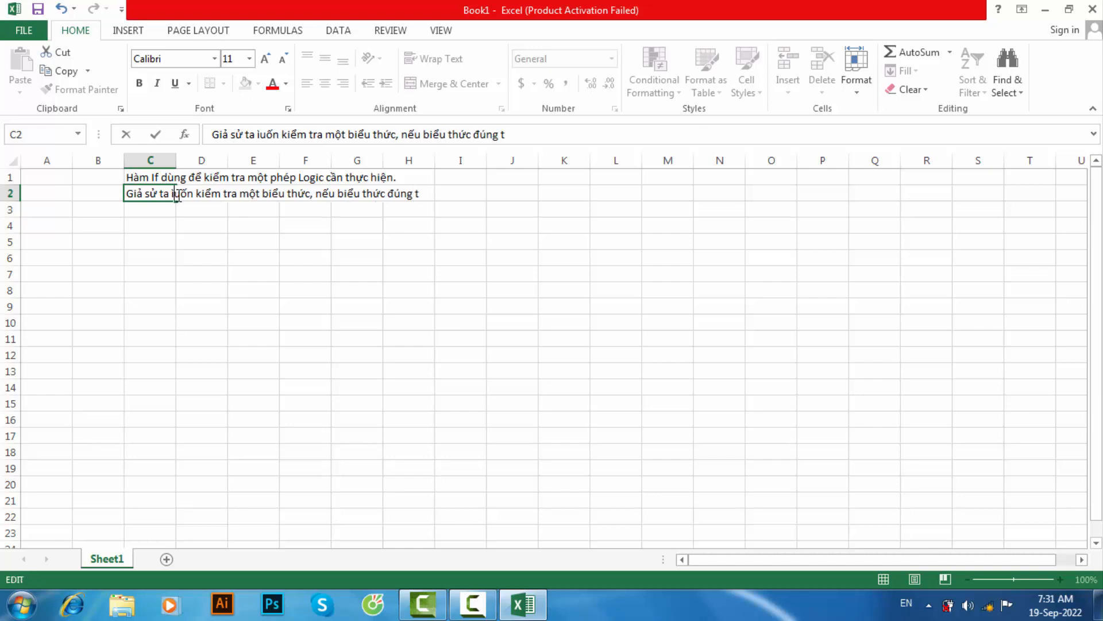
key("BackSpace")
type("m")
key("End")
type("hi")
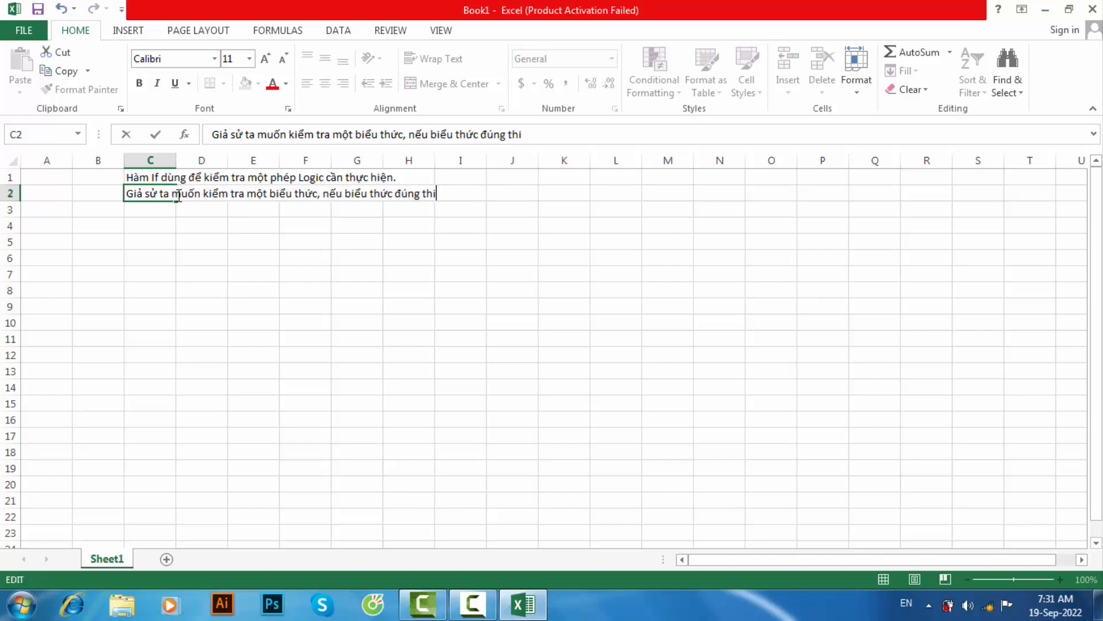
type("trả về mto")
key("BackSpace")
key("BackSpace")
type("ottj")
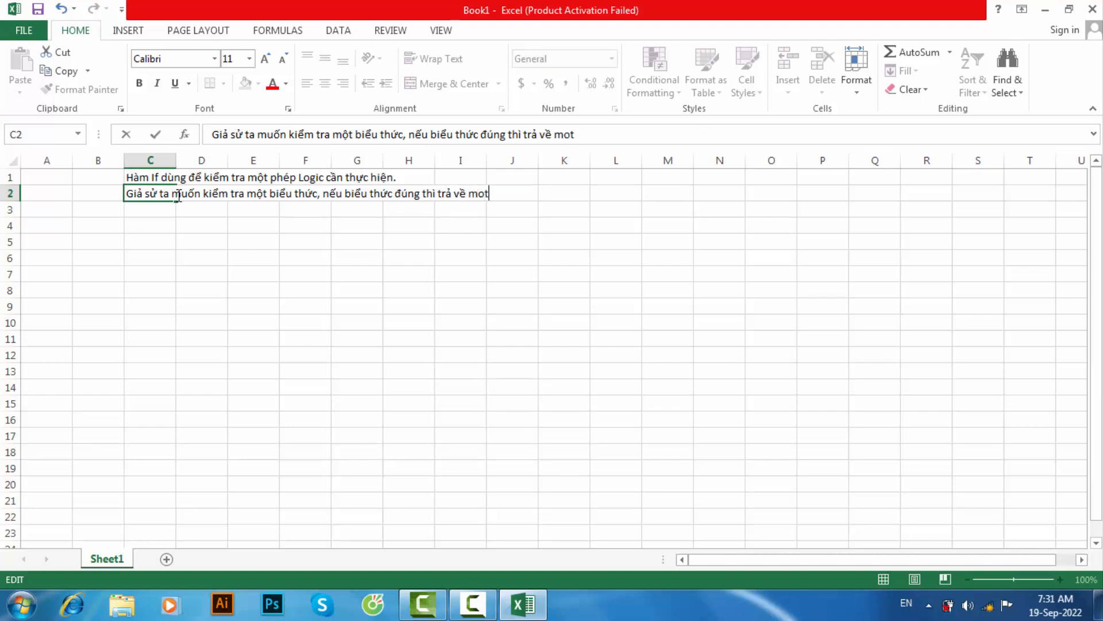
key("BackSpace")
key("BackSpace")
key("BackSpace")
key("BackSpace")
type("ootjj gia")
key("BackSpace")
key("BackSpace")
key("BackSpace")
key("BackSpace")
key("BackSpace")
key("BackSpace")
key("BackSpace")
type("ôt")
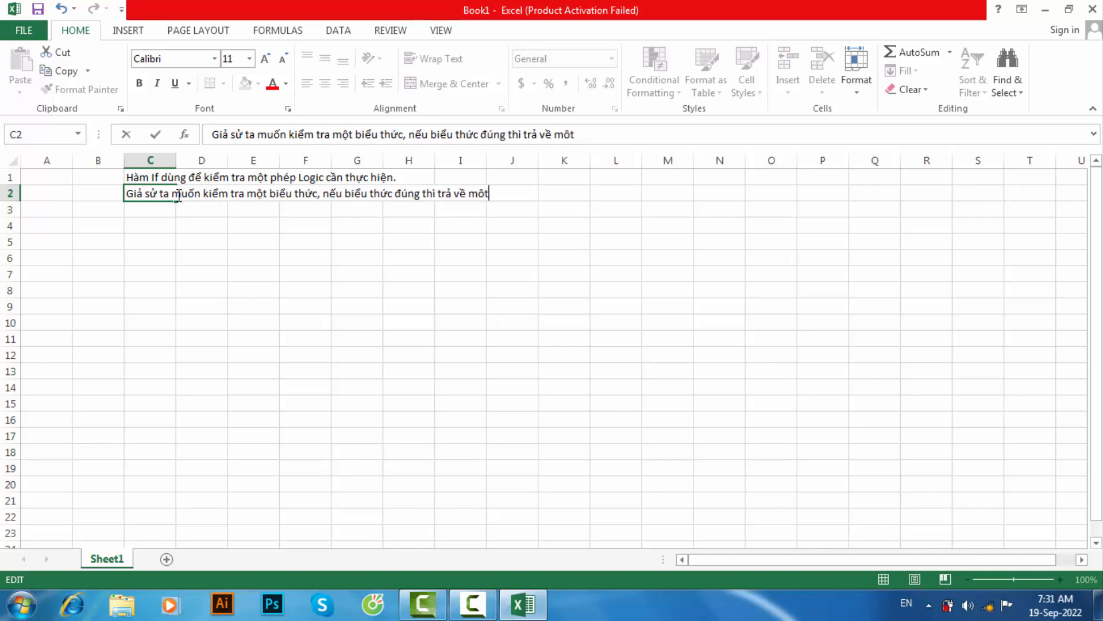
type("giá tri")
type(", neu sai ")
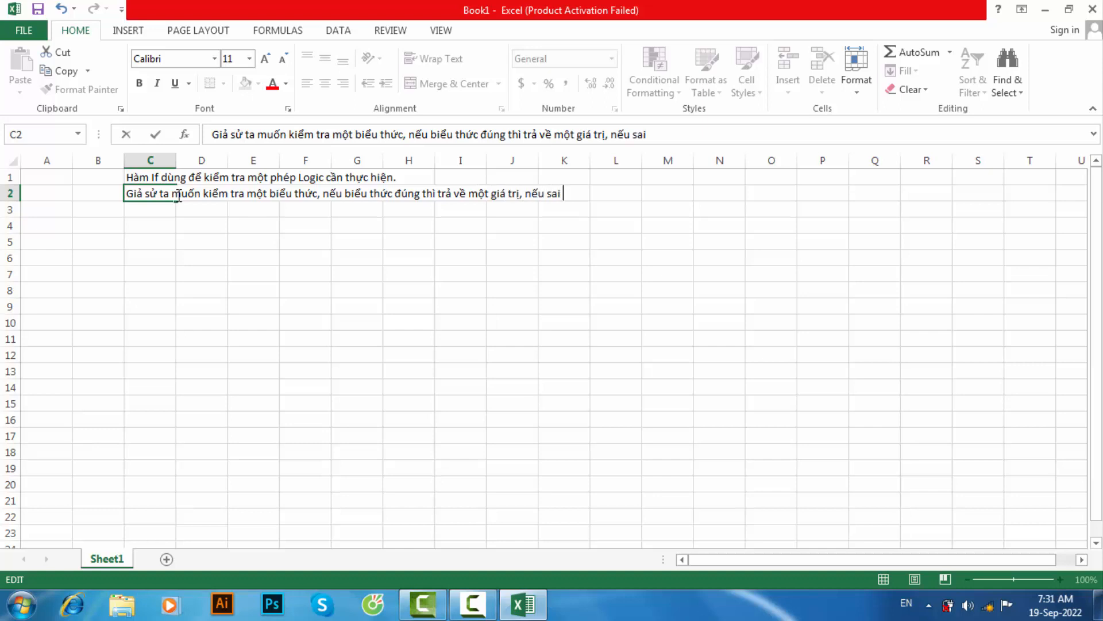
type("thì sẽ ntra")
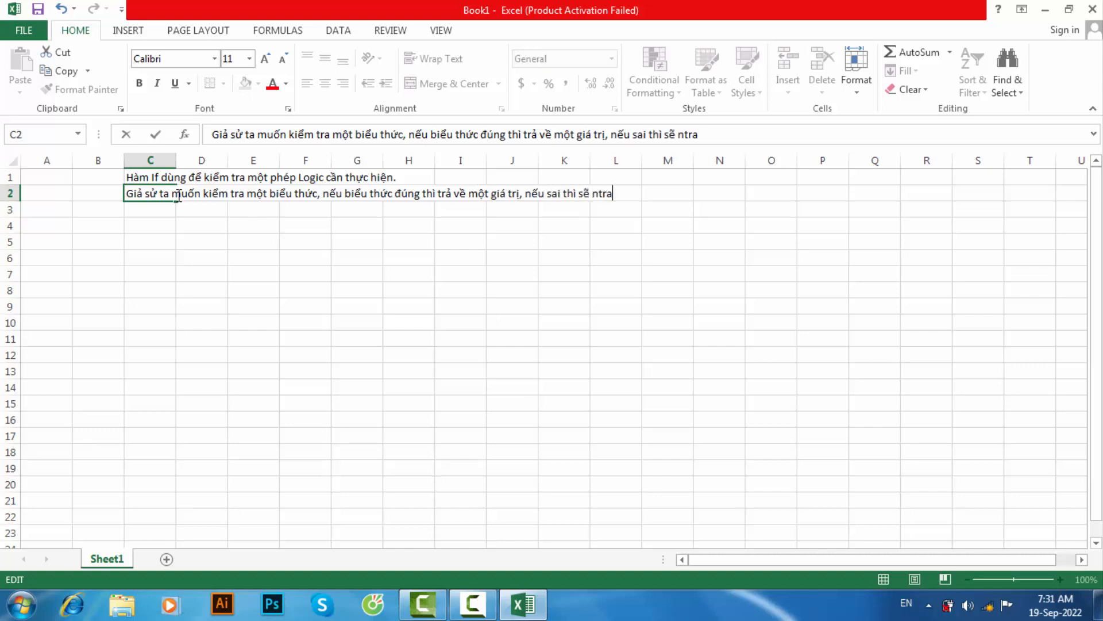
- Finish the explanation in cell C2 with ", nếu sai thì sẽ trả về một giá trị."
key("BackSpace")
key("BackSpace")
key("BackSpace")
key("BackSpace")
type("trả về nmot")
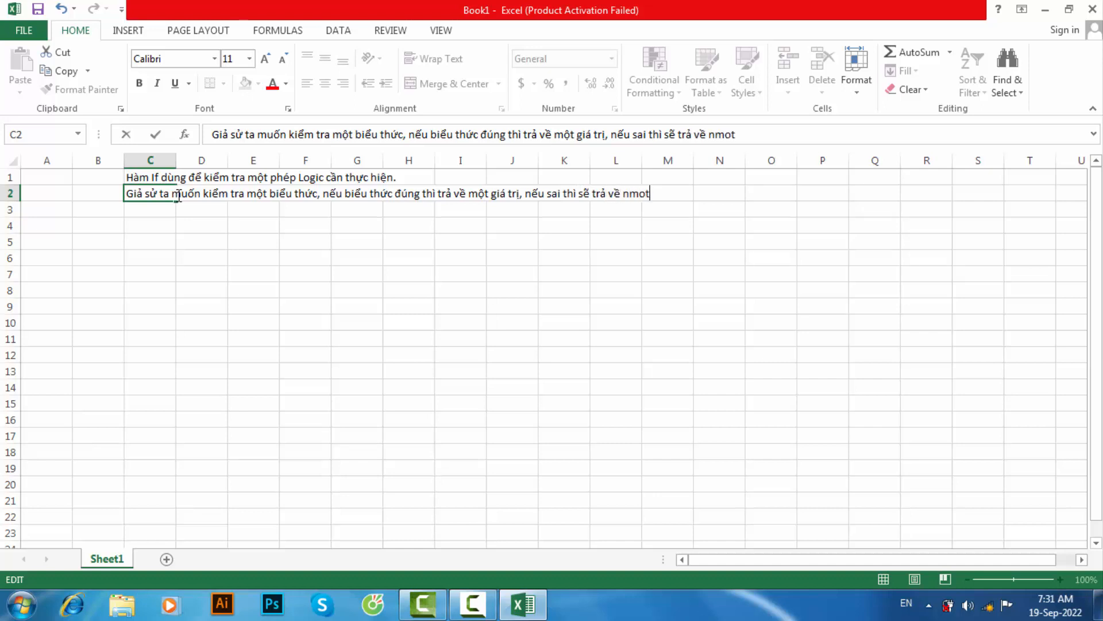
key("BackSpace")
key("BackSpace")
key("BackSpace")
key("BackSpace")
key("BackSpace")
type("moọt")
key("BackSpace")
key("BackSpace")
key("BackSpace")
type("ột giaá trị.")
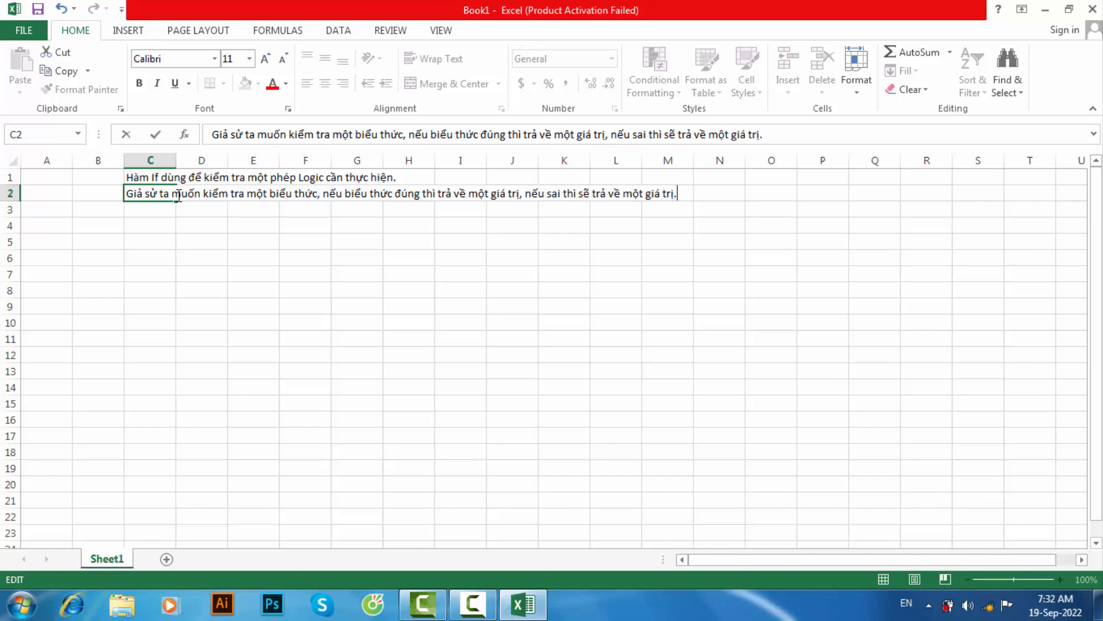
key("Return")
- Enter "VD:" in cell C3 and "Ta kiểm tra biểu thức sau." in cell C4
type("VD:")
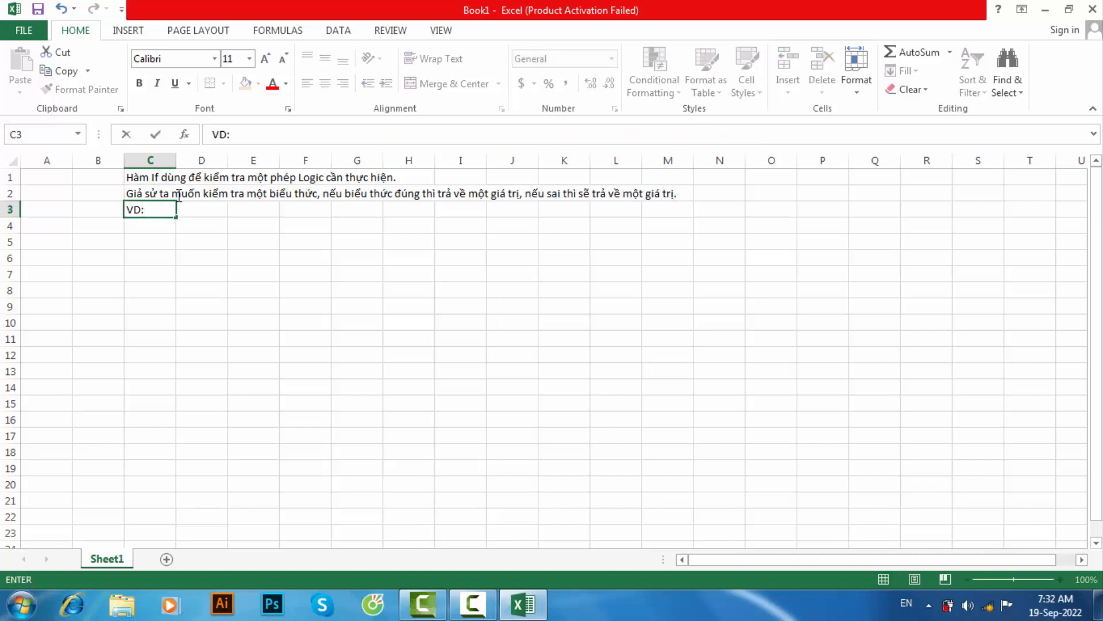
key("Return")
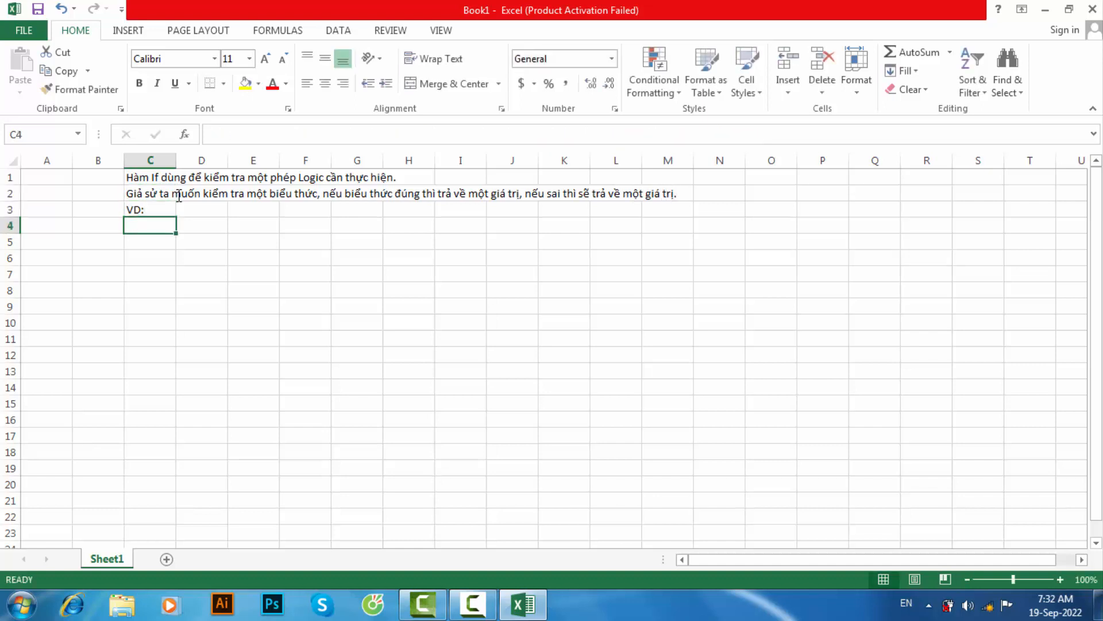
type("Ta kiểm t")
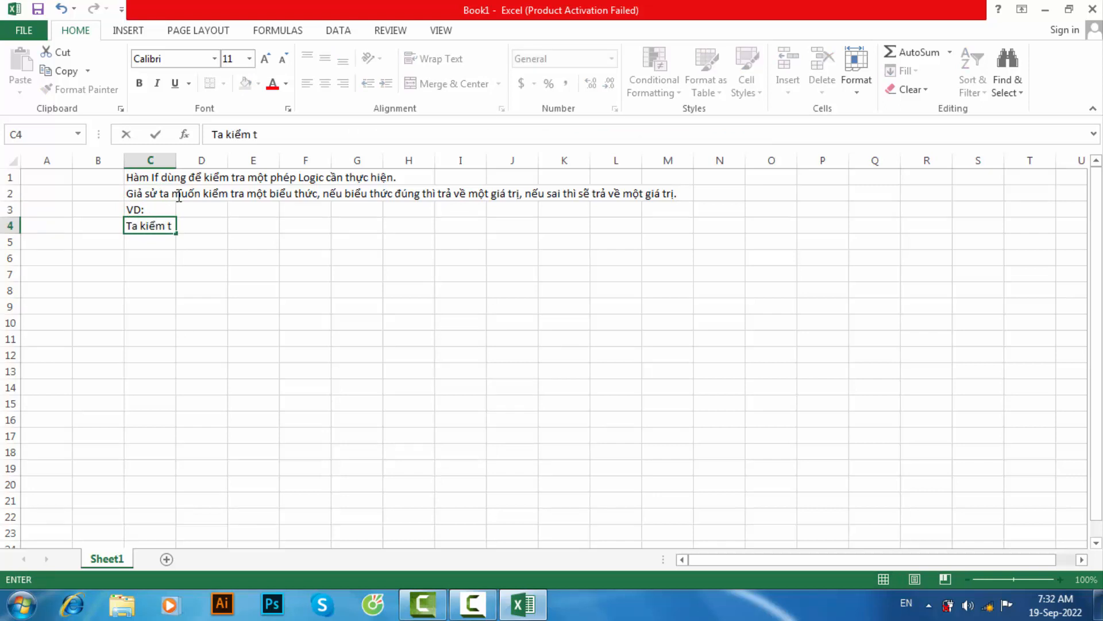
type("ra k")
type("iểu thức sau")
type(".")
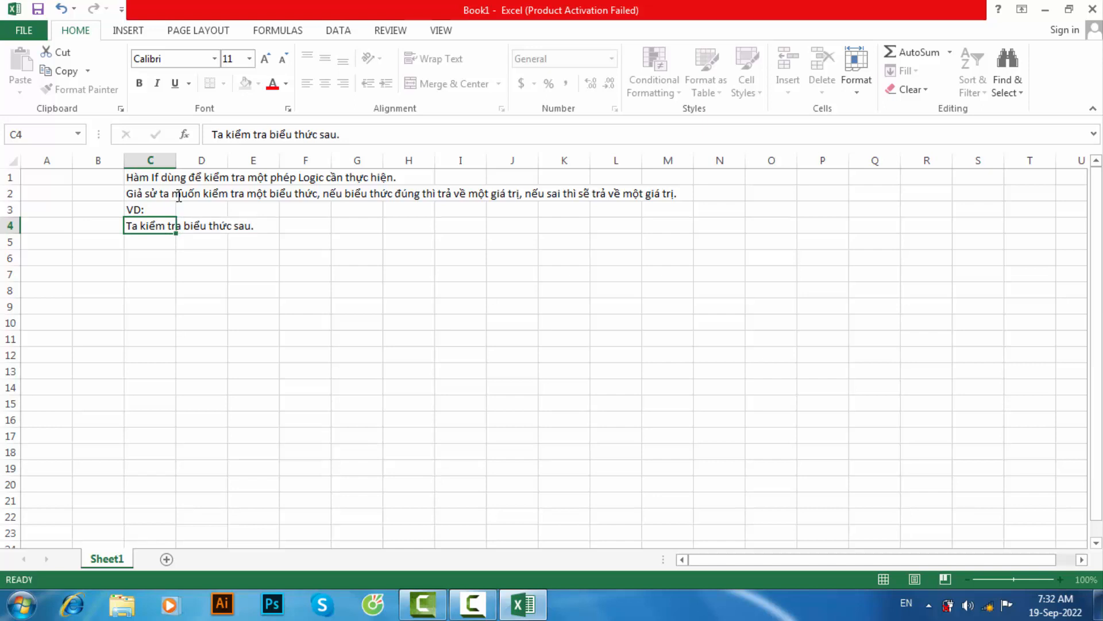
key("Return")
- Enter the test value 12 in cell D6 and the heading "If" in cell E5
left_click(219, 257)
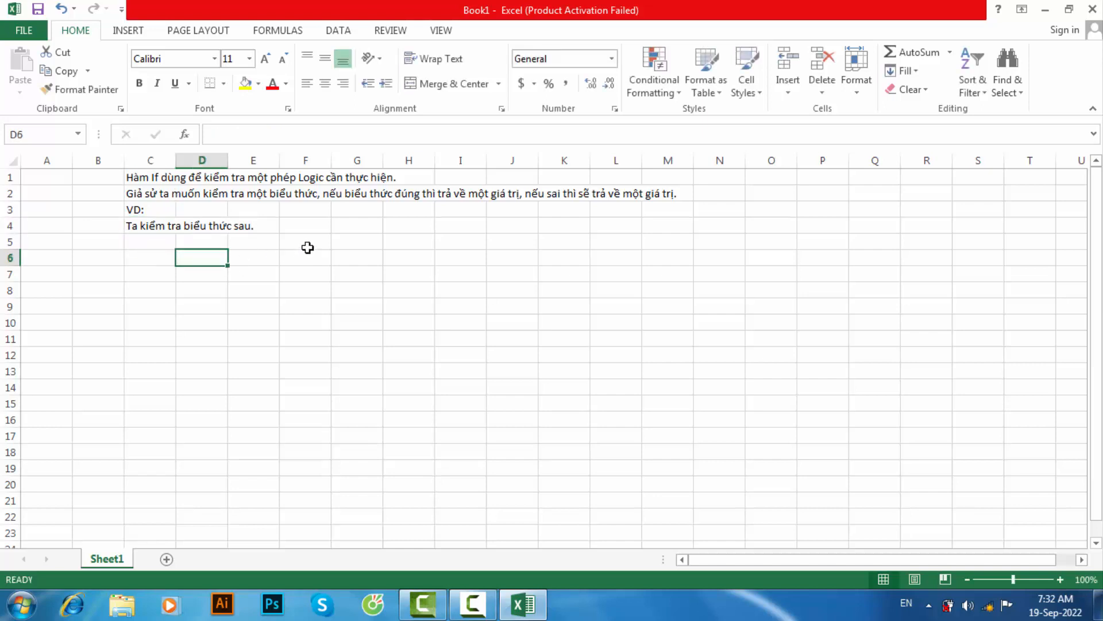
type("12")
left_click(325, 276)
left_click(272, 245)
type("If")
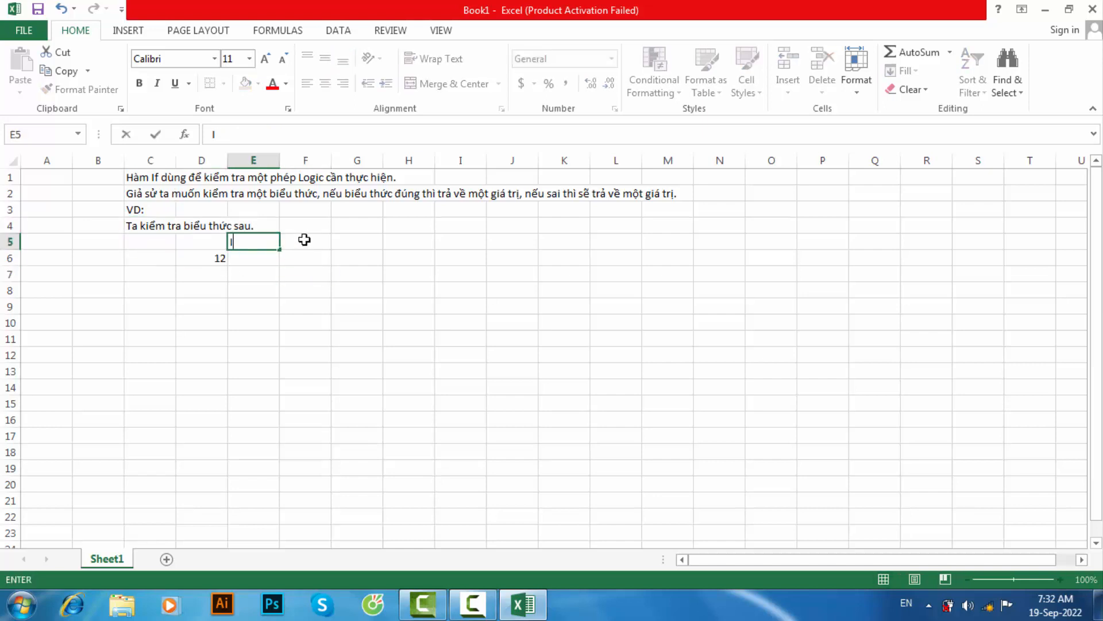
- Enter an IF formula in cell E6 that returns "đúng" when D6>=8 and "sai" otherwise
left_click(259, 261)
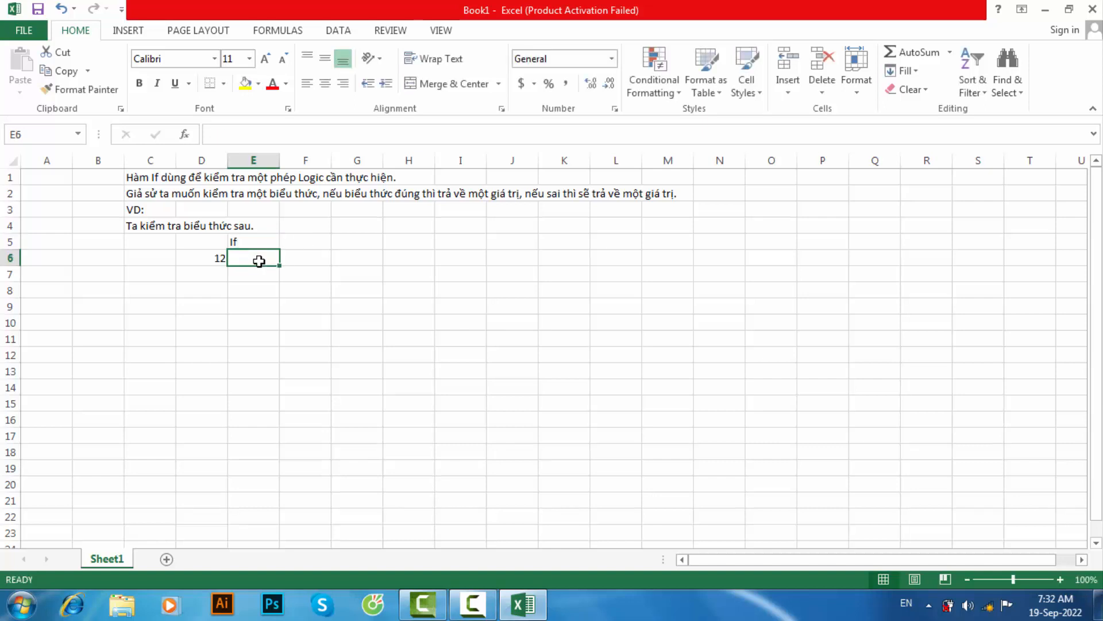
type("=")
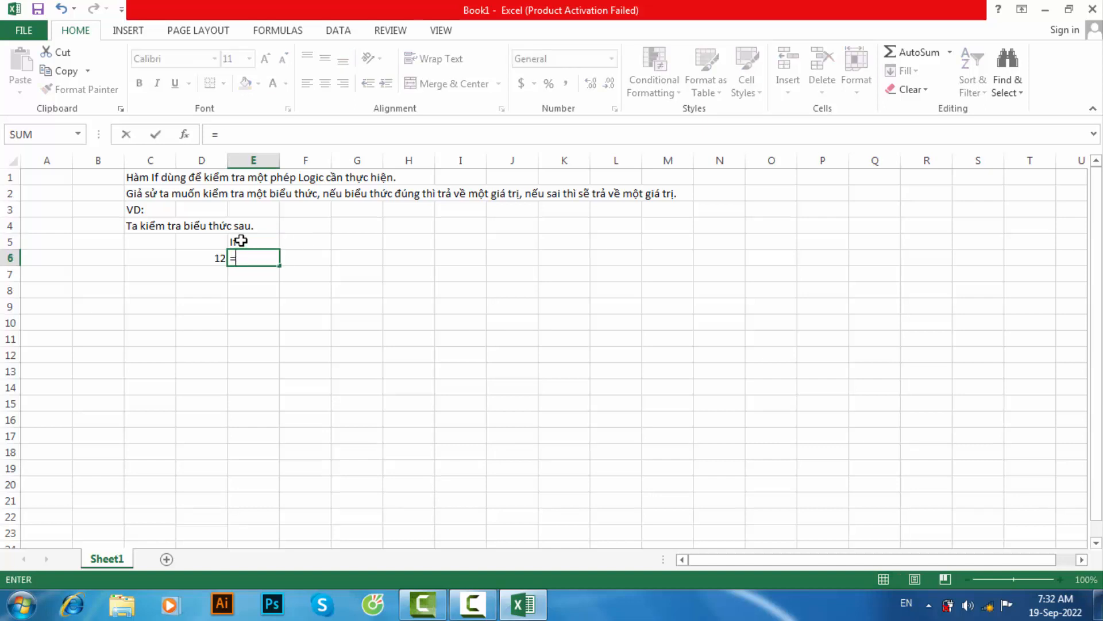
type("I")
key("BackSpace")
type("IF(")
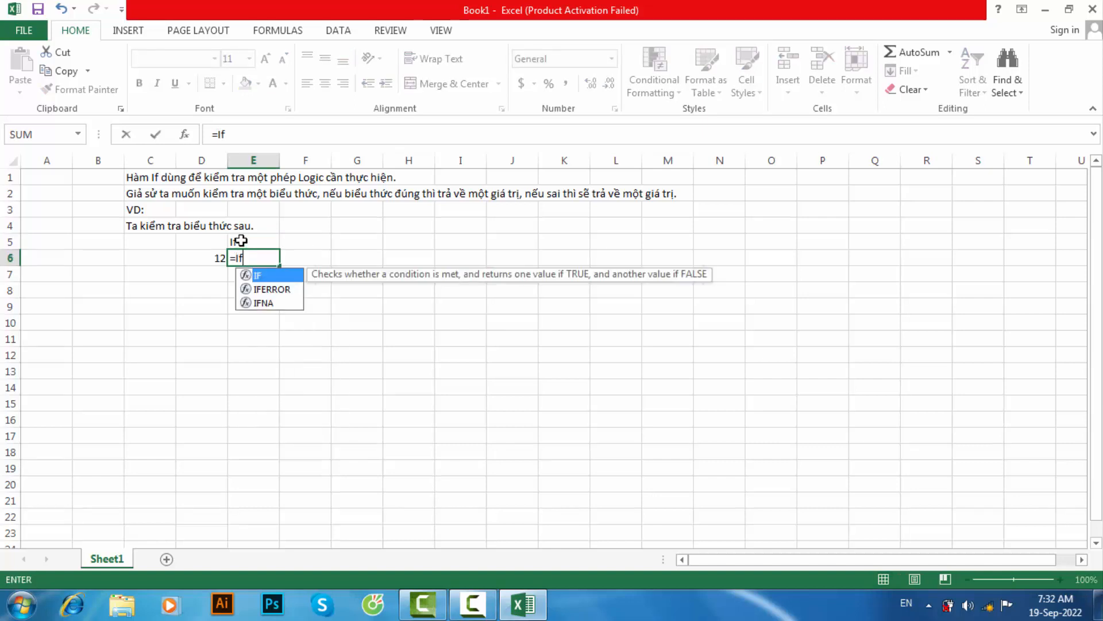
left_click(214, 260)
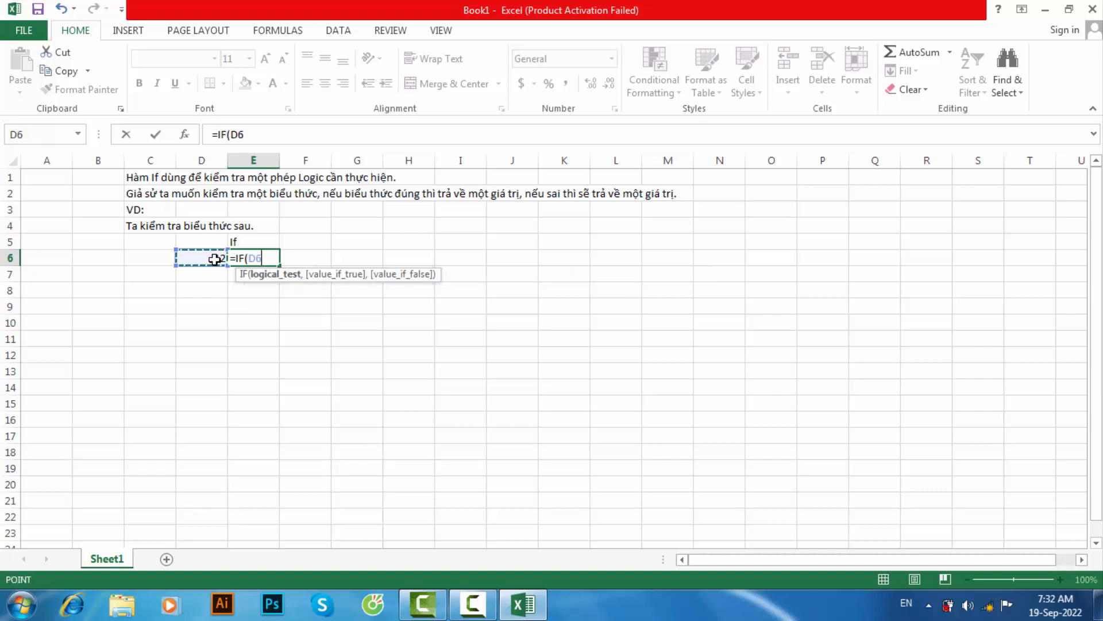
type(">=8,")
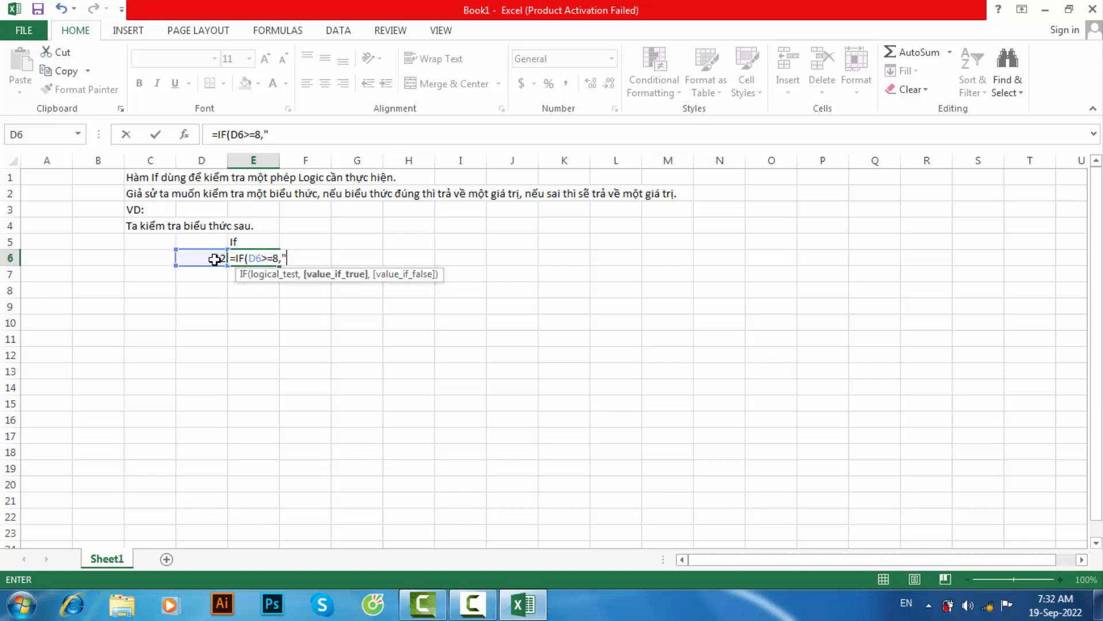
type("\"đung\",")
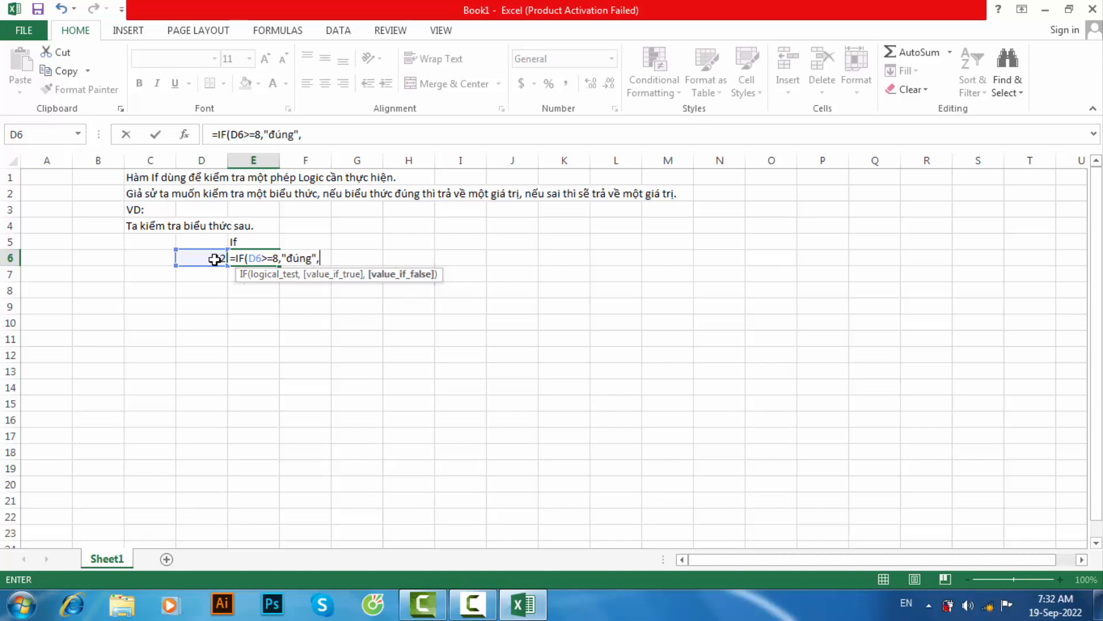
type("\"sa")
type(")")
key("Return")
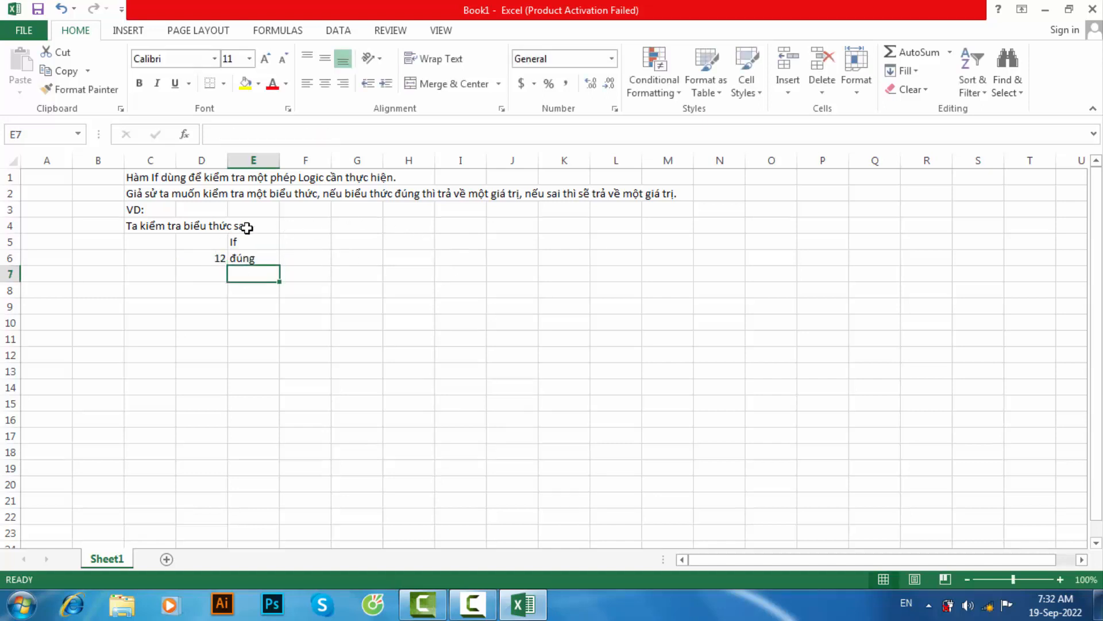
- Begin a note in cell C7 with "Phép kiểm tra ở trên ta đang kiểm tra xem"
left_click(190, 277)
left_click(170, 278)
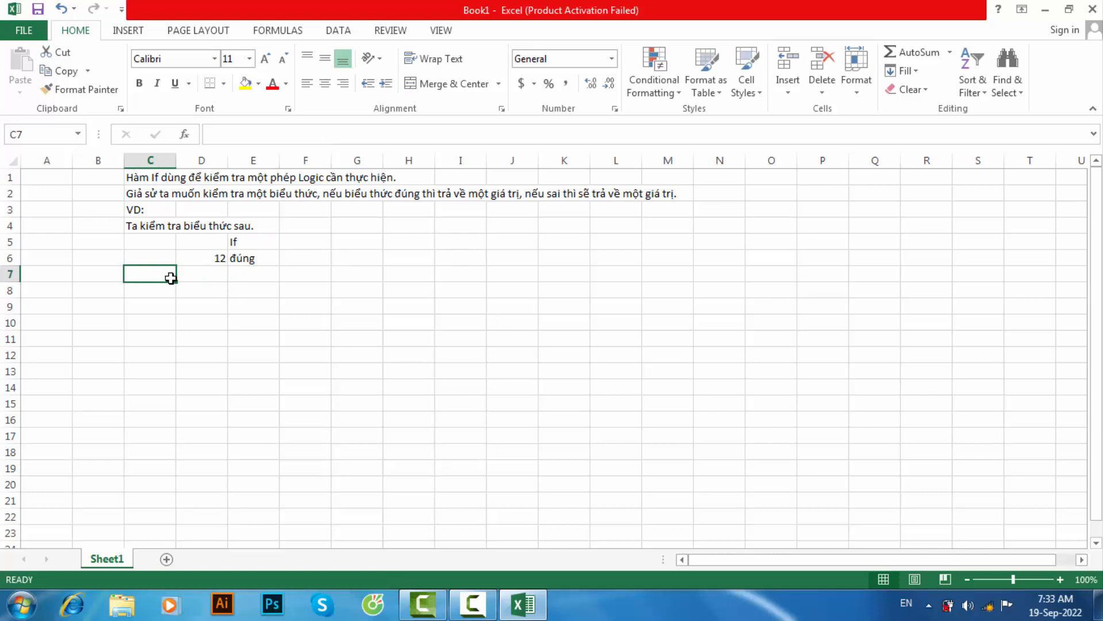
type("Phép ki")
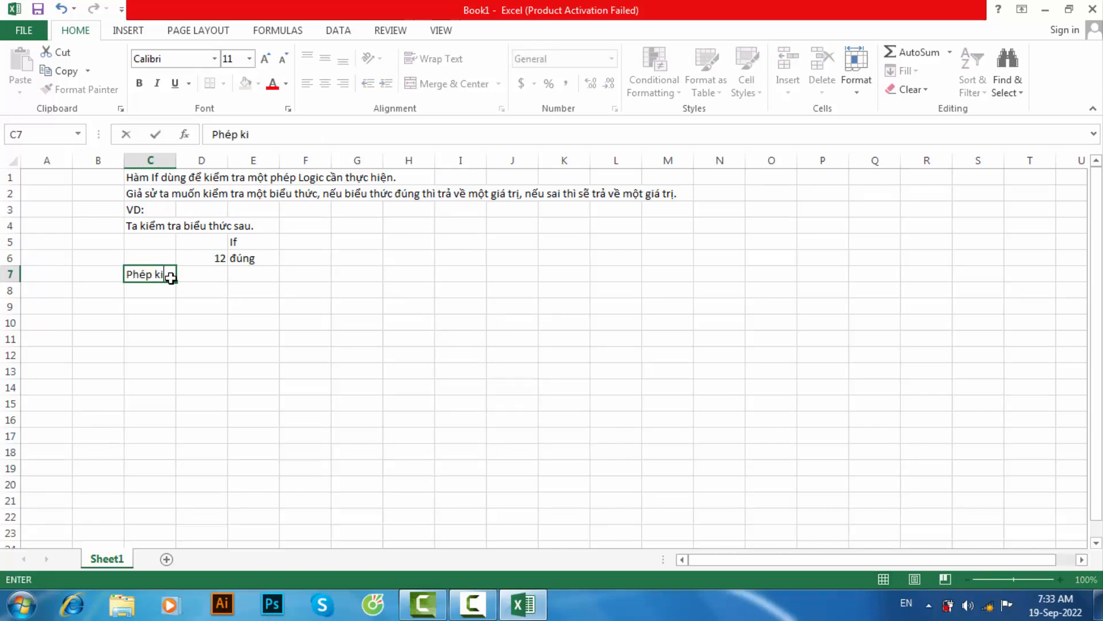
type("ểm tra ở trên")
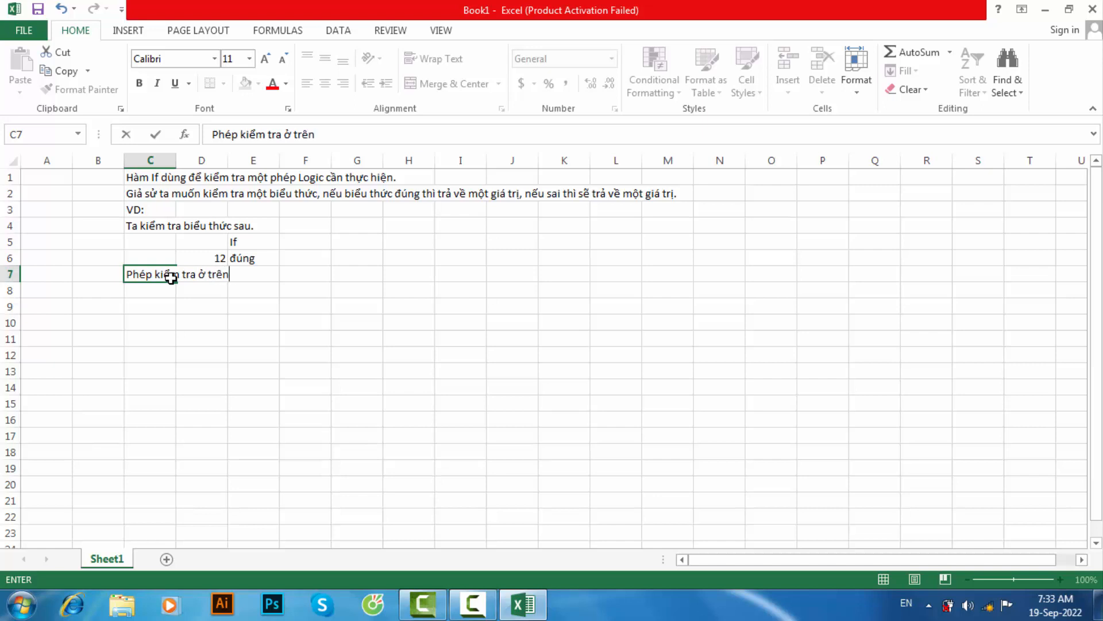
type(" ta đang kiểm5")
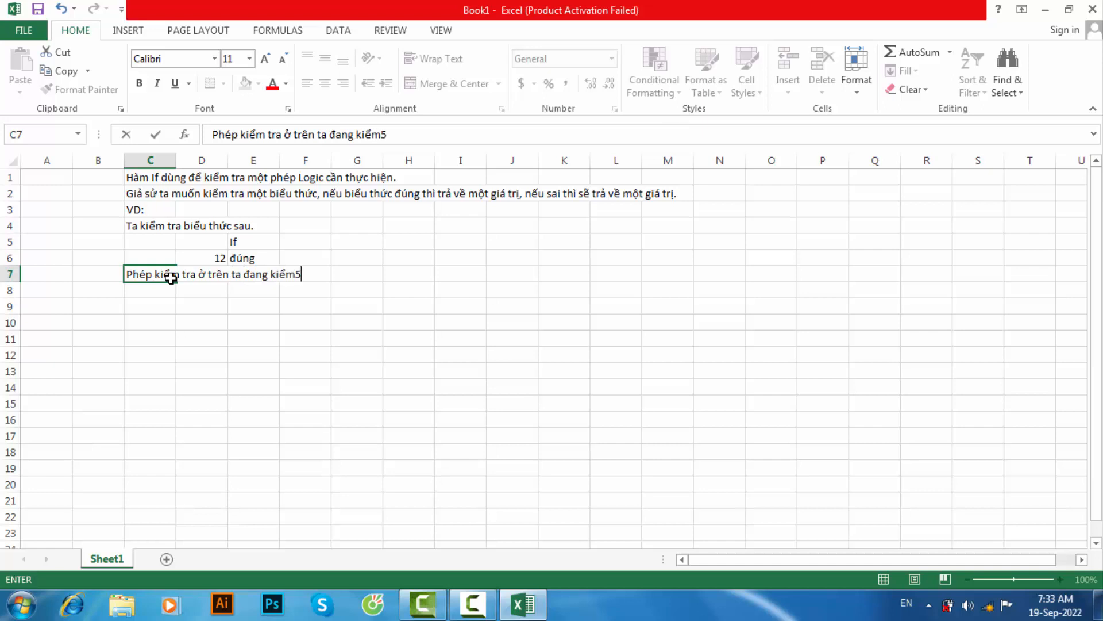
key("BackSpace")
type("tra xem 1")
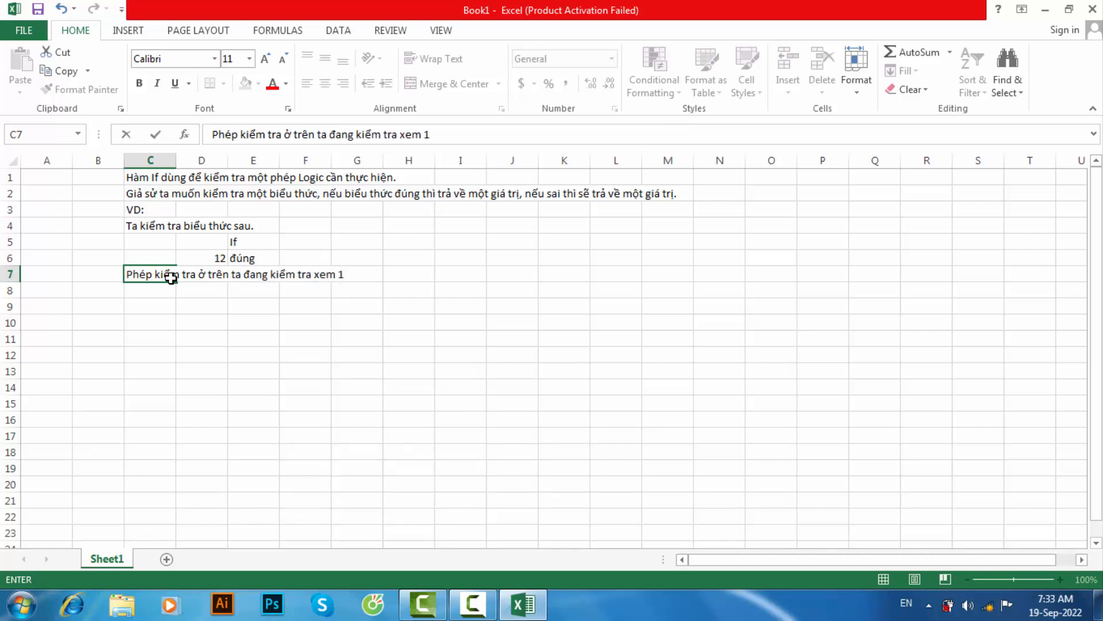
type("2 có lớn hơn 8 khhon")
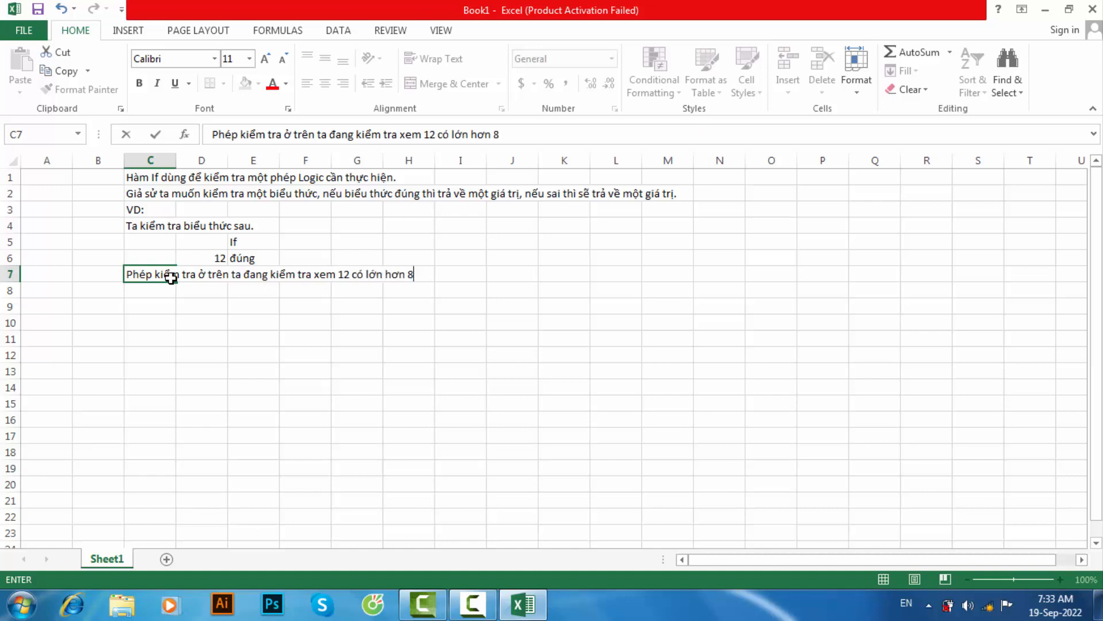
- Complete the note in cell C7 with "12 có lớn hơn 8 không."
key("BackSpace")
key("BackSpace")
key("BackSpace")
key("BackSpace")
type("hông.")
left_click(255, 258)
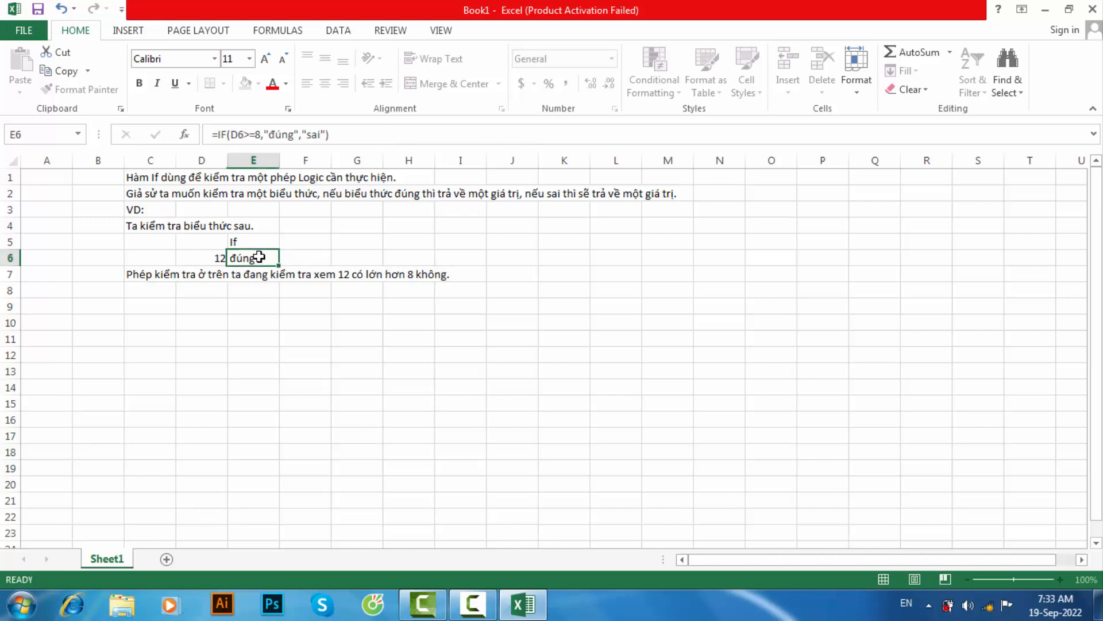
left_click(456, 302)
left_click(454, 275)
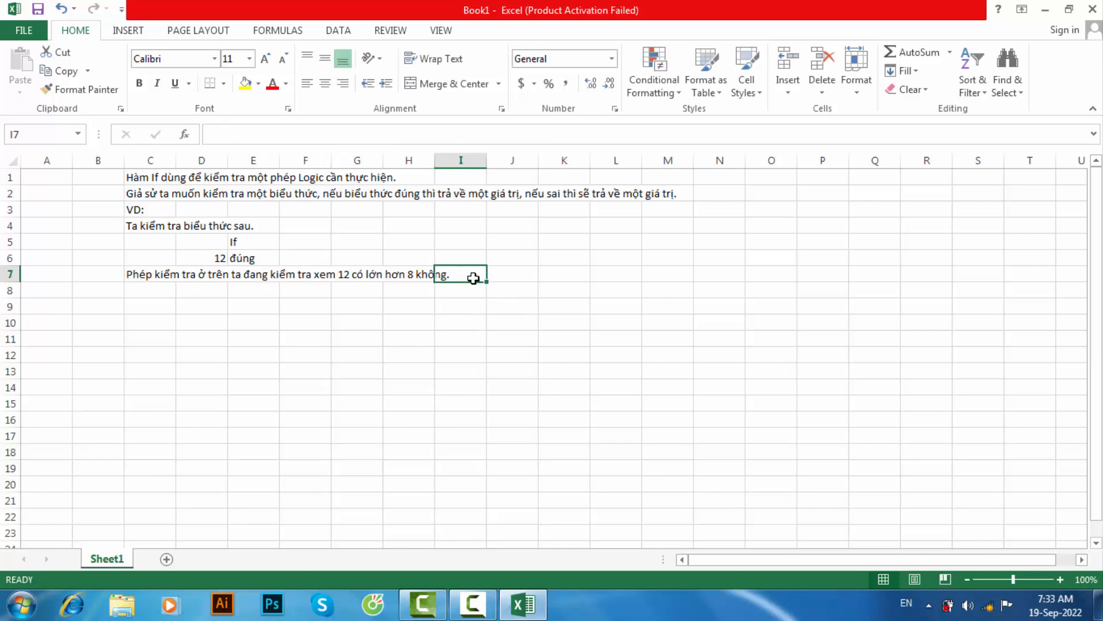
left_click(361, 276)
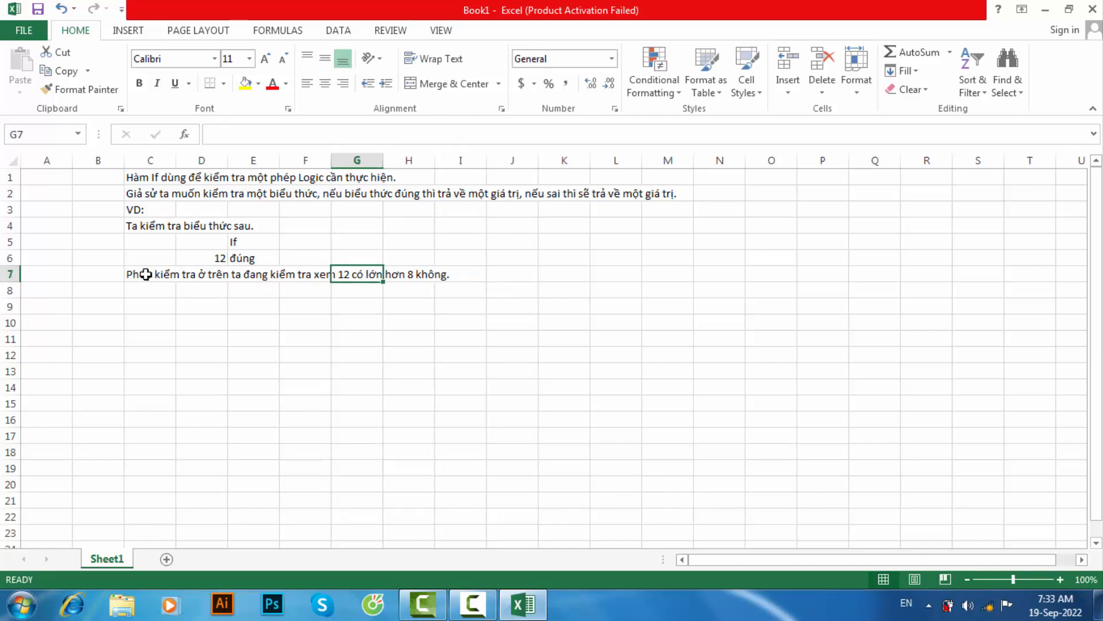
- Enter "Nếu đúng thì kết quả trả về là đúng, còn không kết quả trả về là sai." in cell C8
left_click(155, 295)
type("Néu")
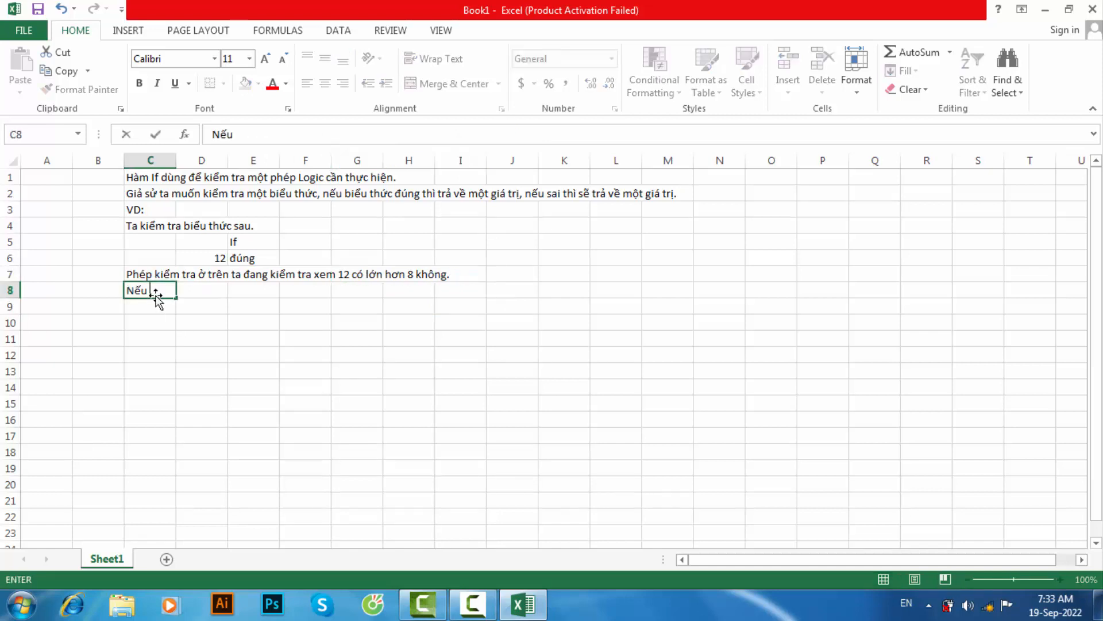
type(" đúng thì kê")
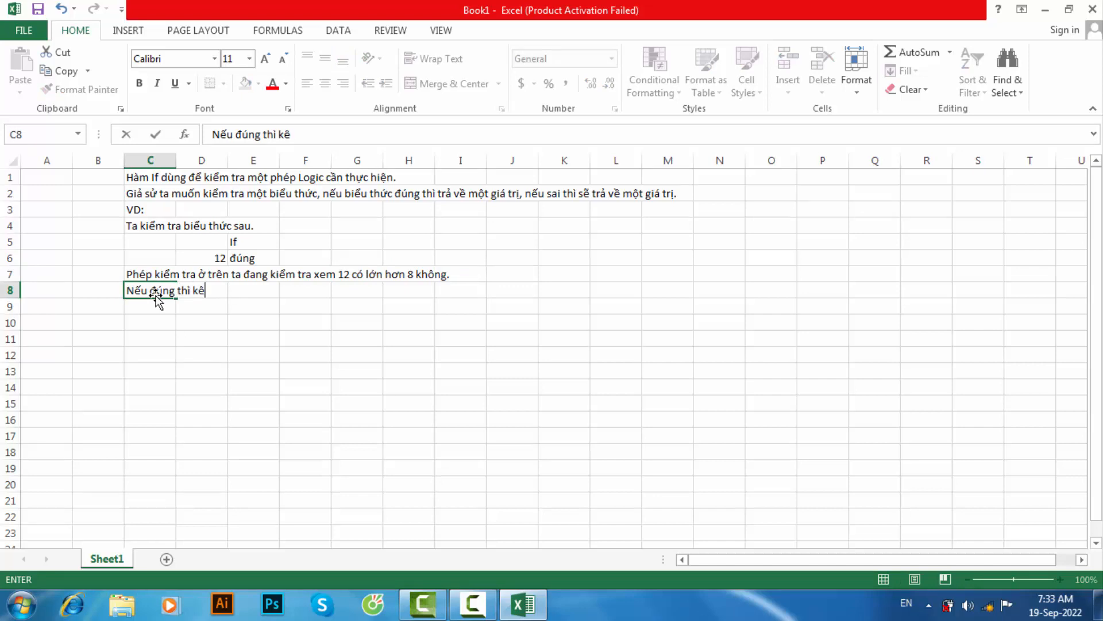
key("BackSpace")
type("ết quả trả ve")
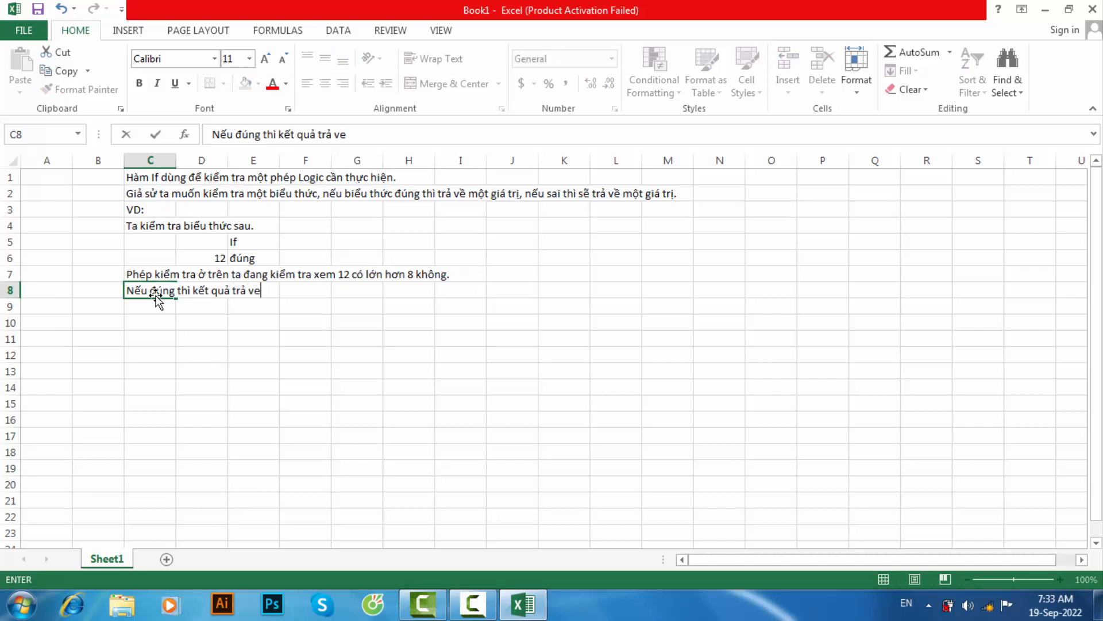
type(" là đúng, còn không kêt")
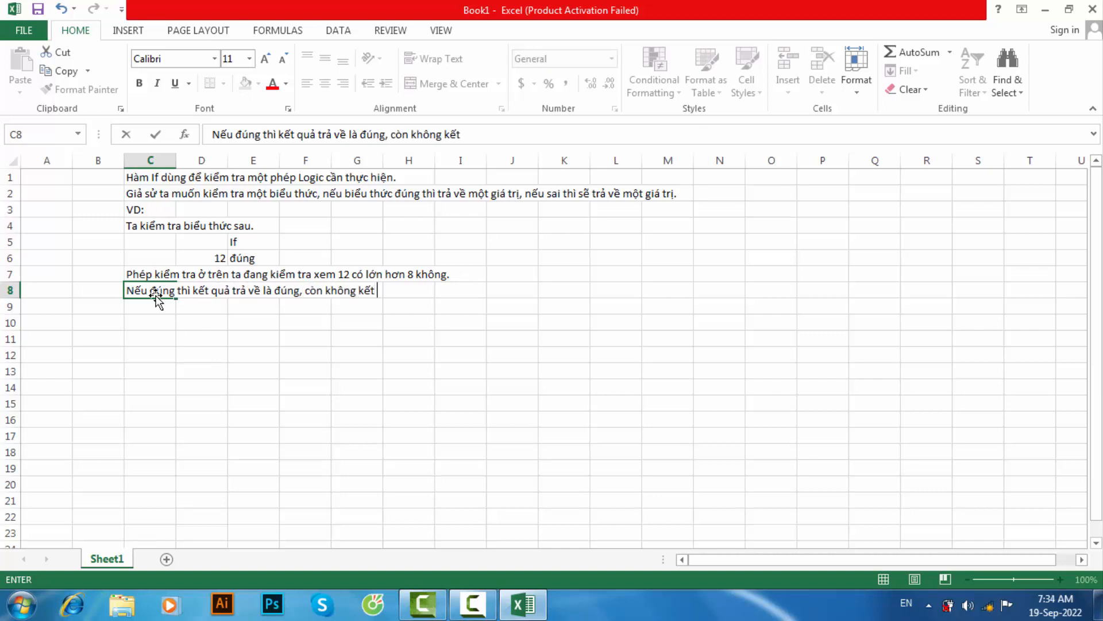
type(" quả trả về ")
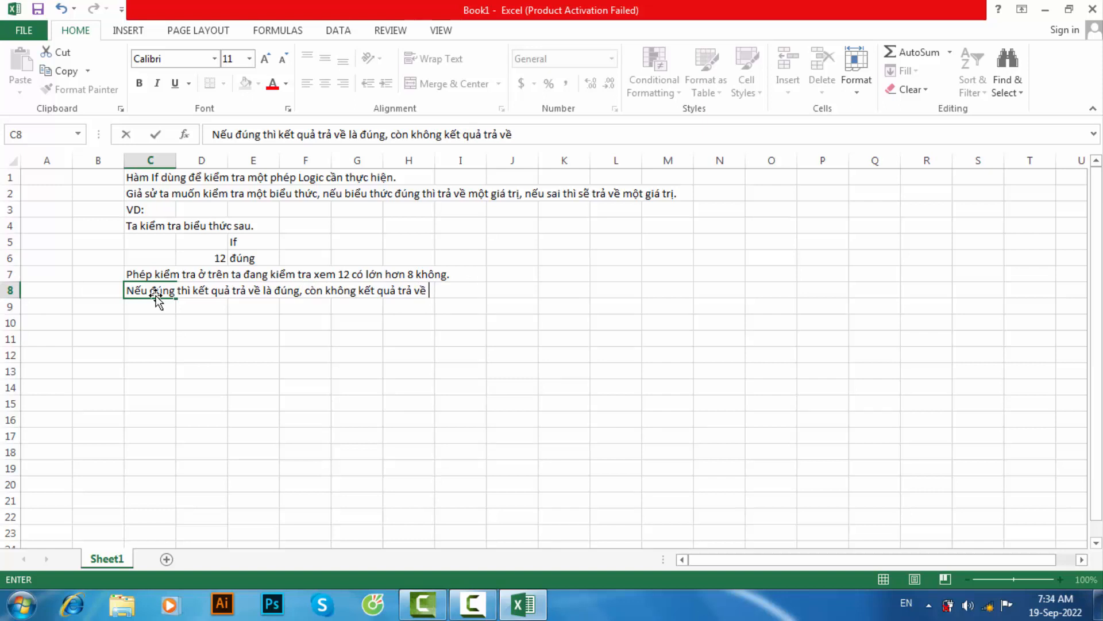
type("là sai. Biêu thư")
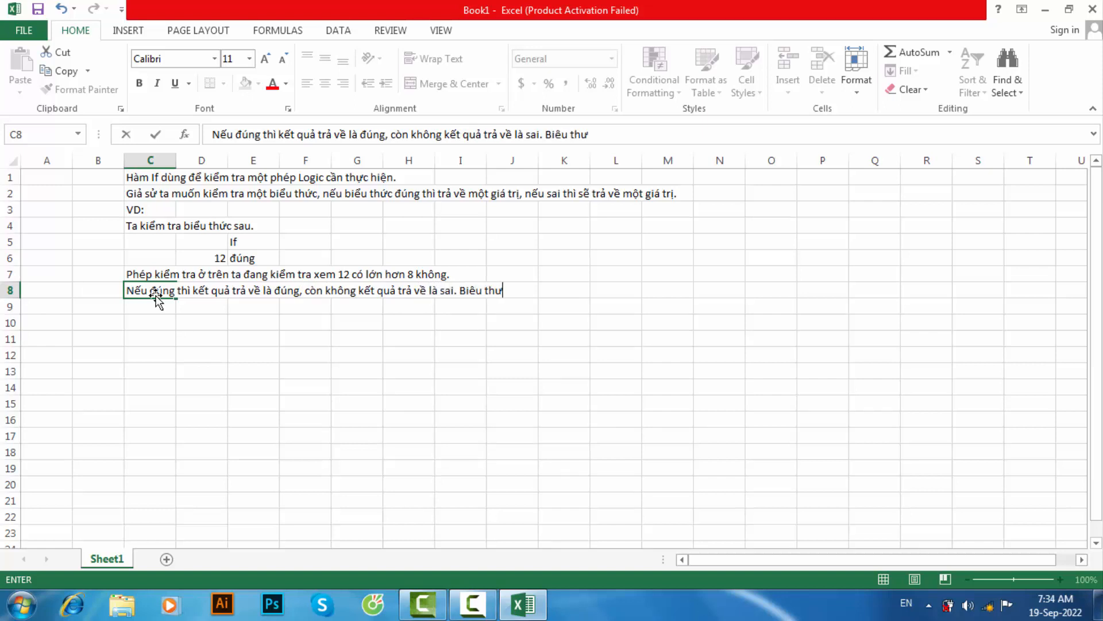
- Extend the note in cell C8 with "Biểu thức ở trên là đúng nên kết quả trả về là đúng."
key("BackSpace")
key("BackSpace")
key("BackSpace")
key("BackSpace")
key("BackSpace")
key("BackSpace")
type("ểu thức o")
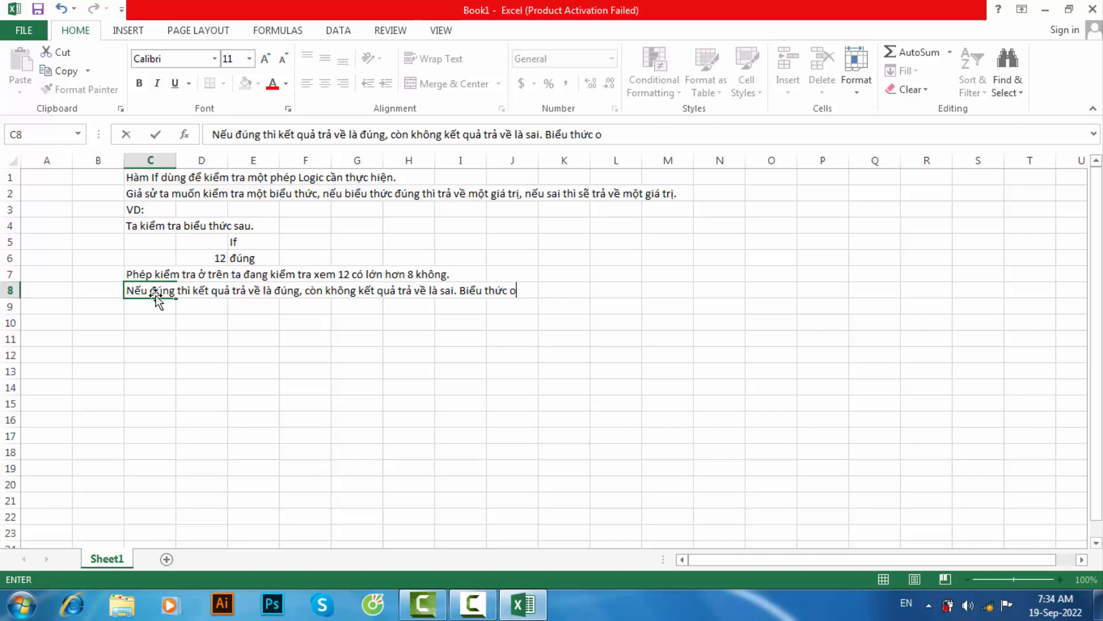
type(" trên là đung")
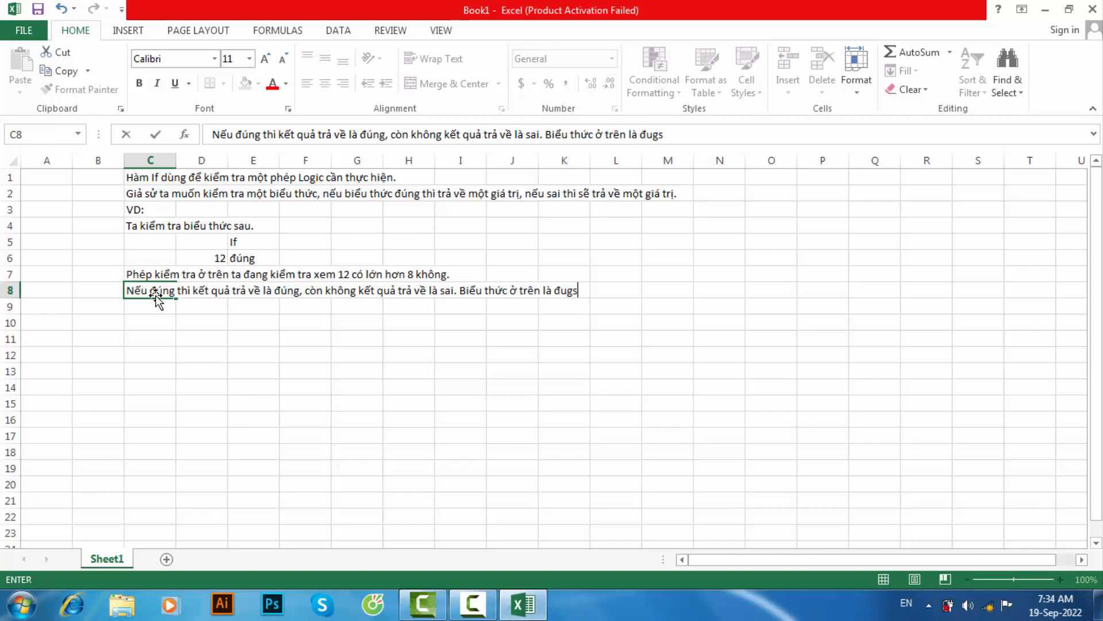
type(" nên kết quả")
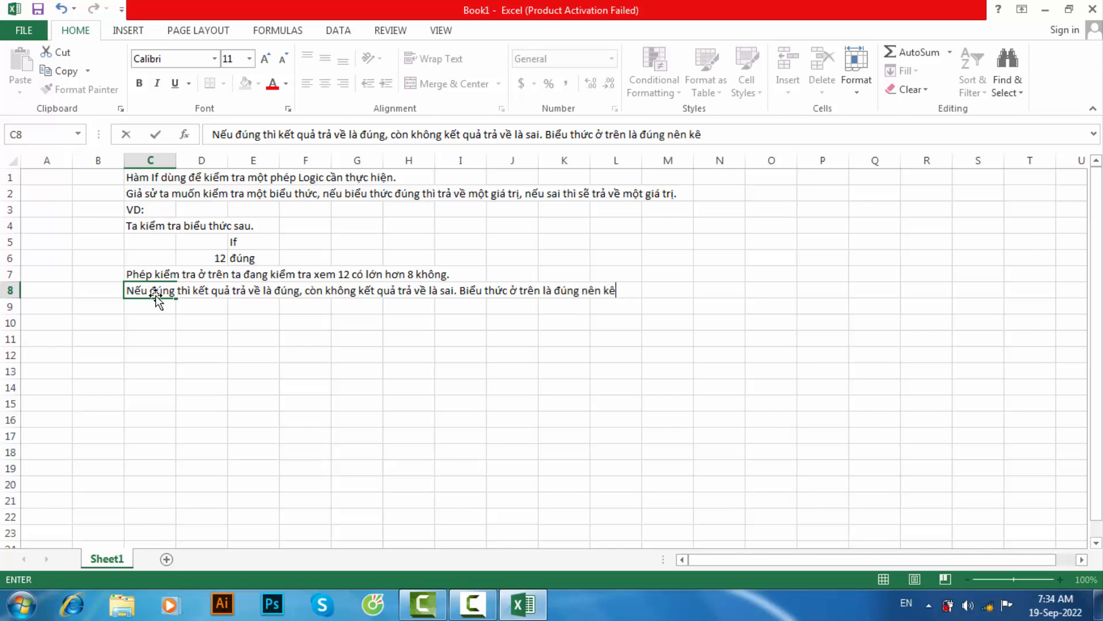
type(" tra")
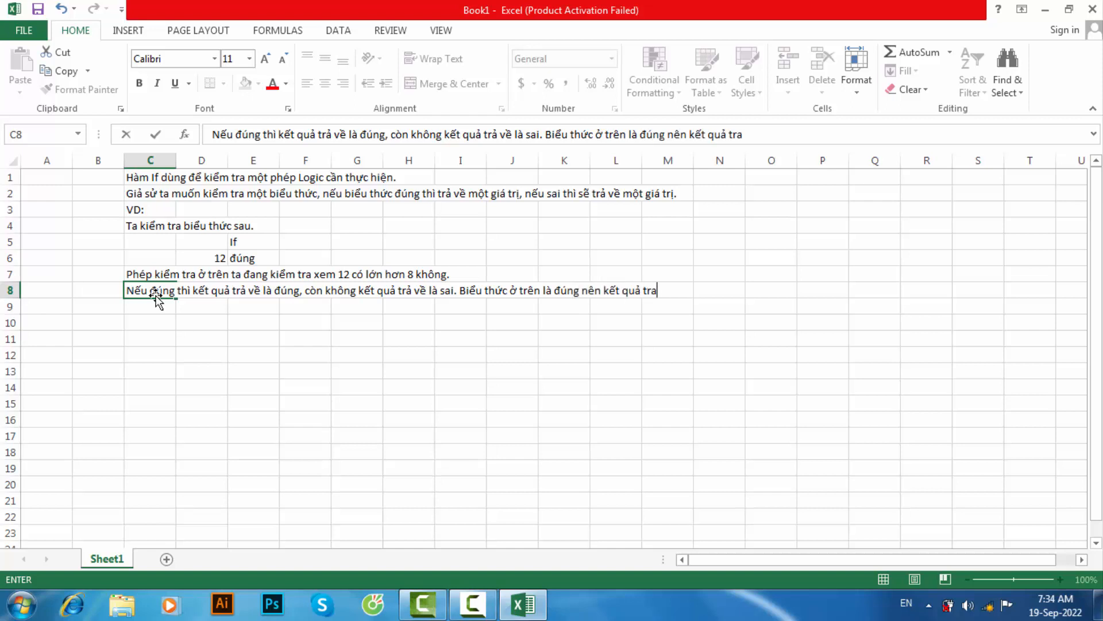
key("BackSpace")
type("ả về là đún")
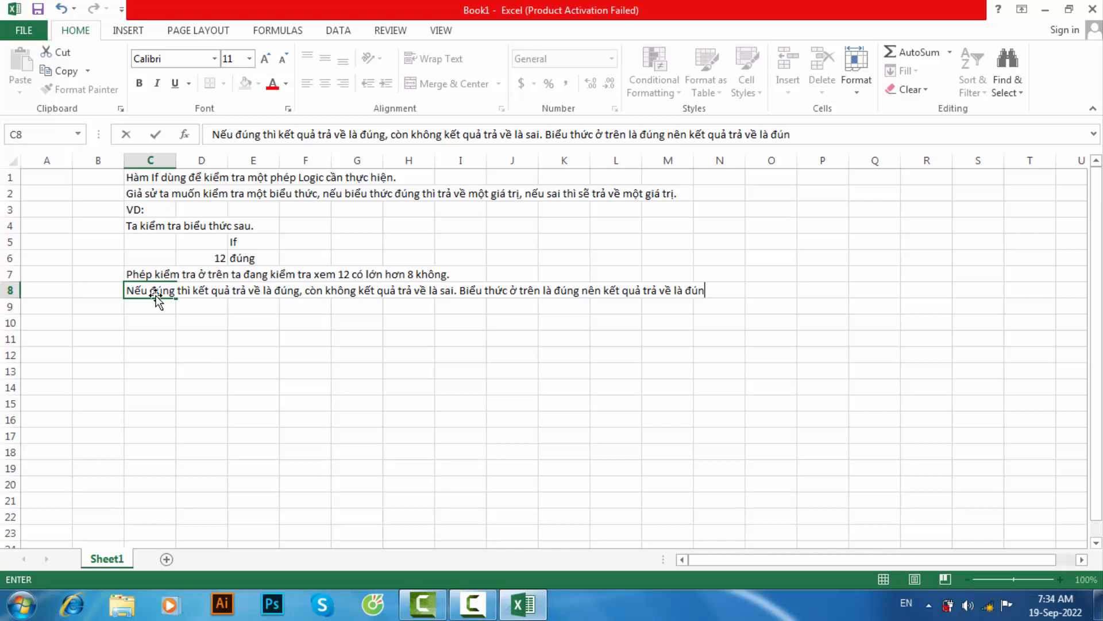
type("g.")
key("Return")
- Enter "Ta thực hiện phép kiểm tra khác." in cell C9 to introduce another test
type("Ta t")
left_click(213, 256)
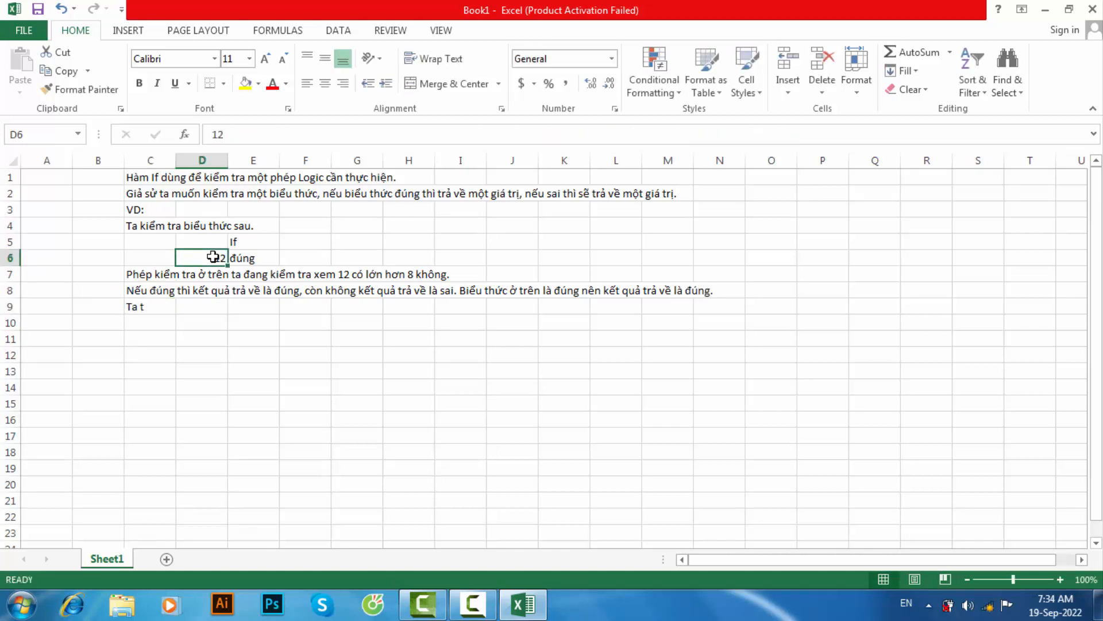
double_click(153, 305)
type("hư")
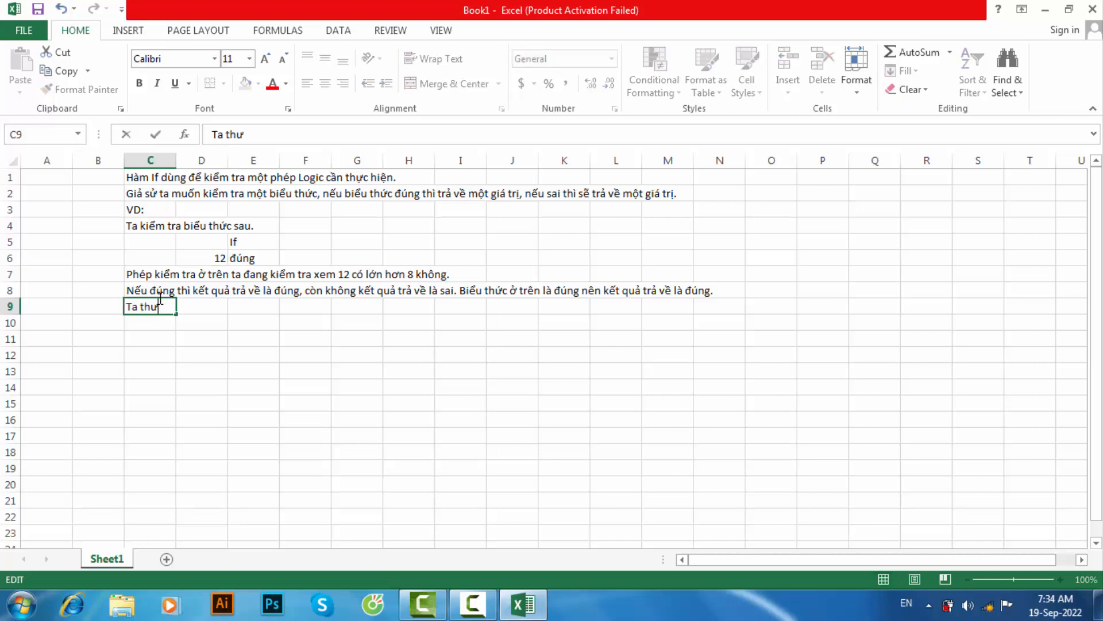
type("c hiê")
type("n ph")
type("ep ")
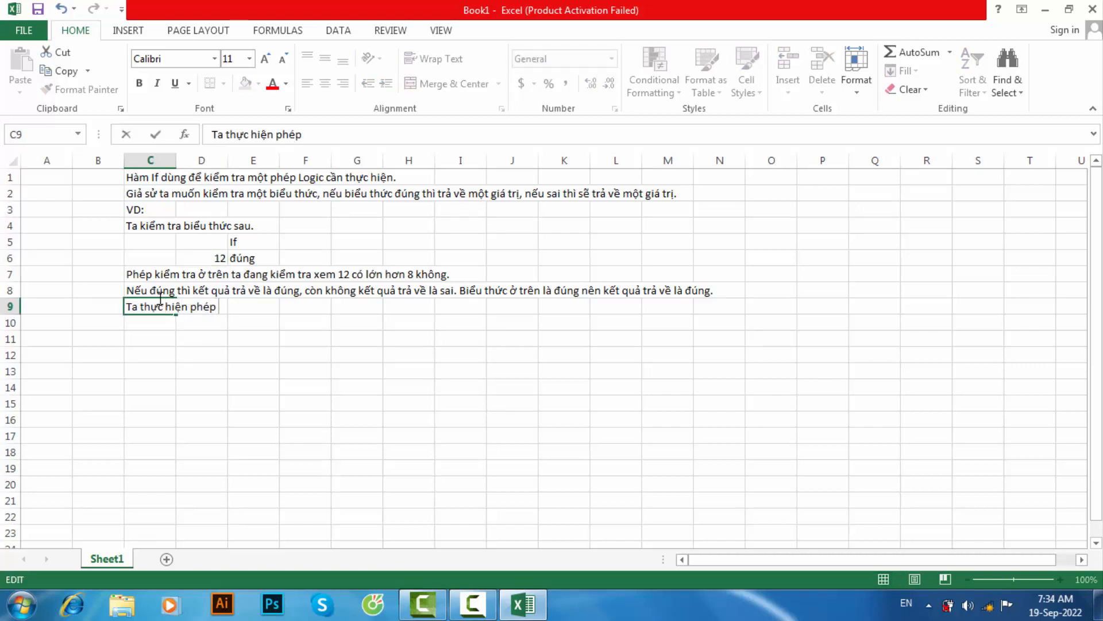
type("kiểm tra kha")
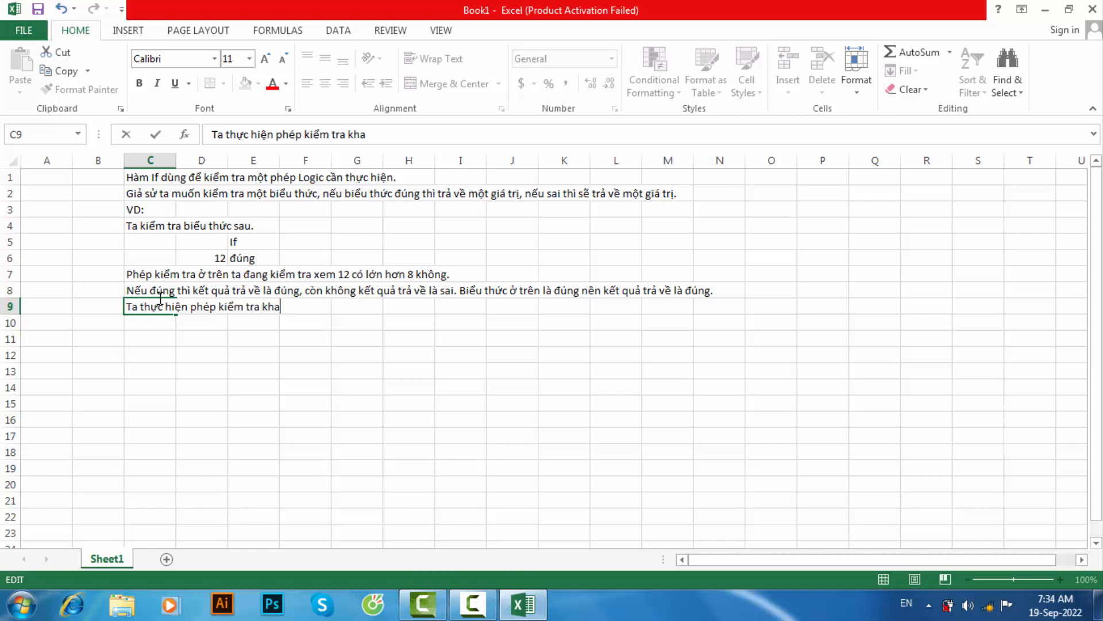
key("Return")
- Enter the second test value 6 in cell D11, keeping D10 empty
left_click(193, 320)
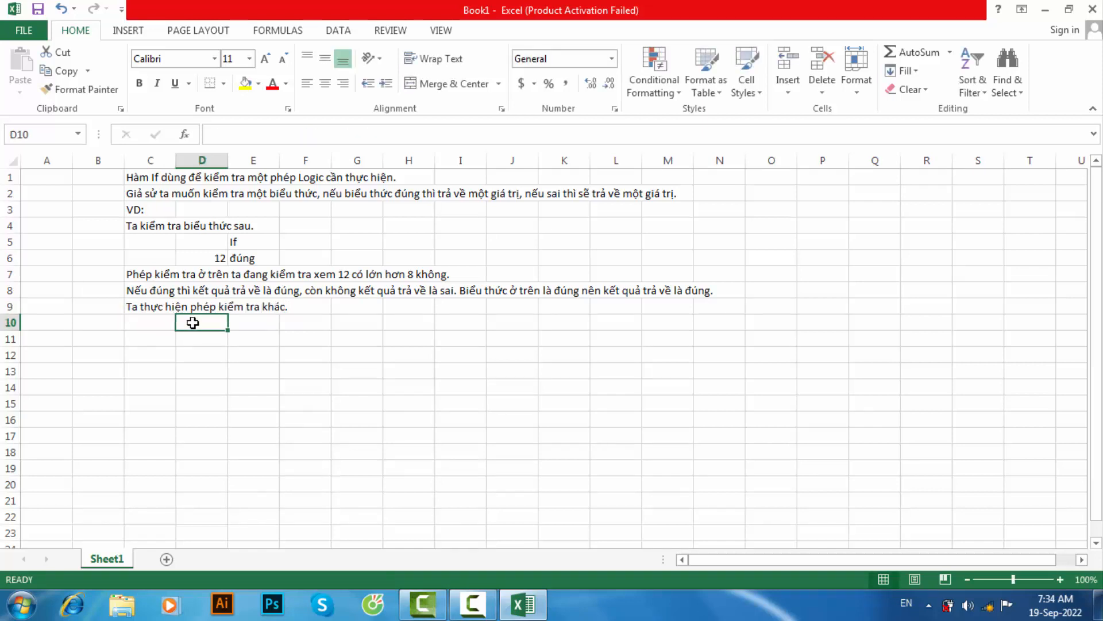
type("6")
key("BackSpace")
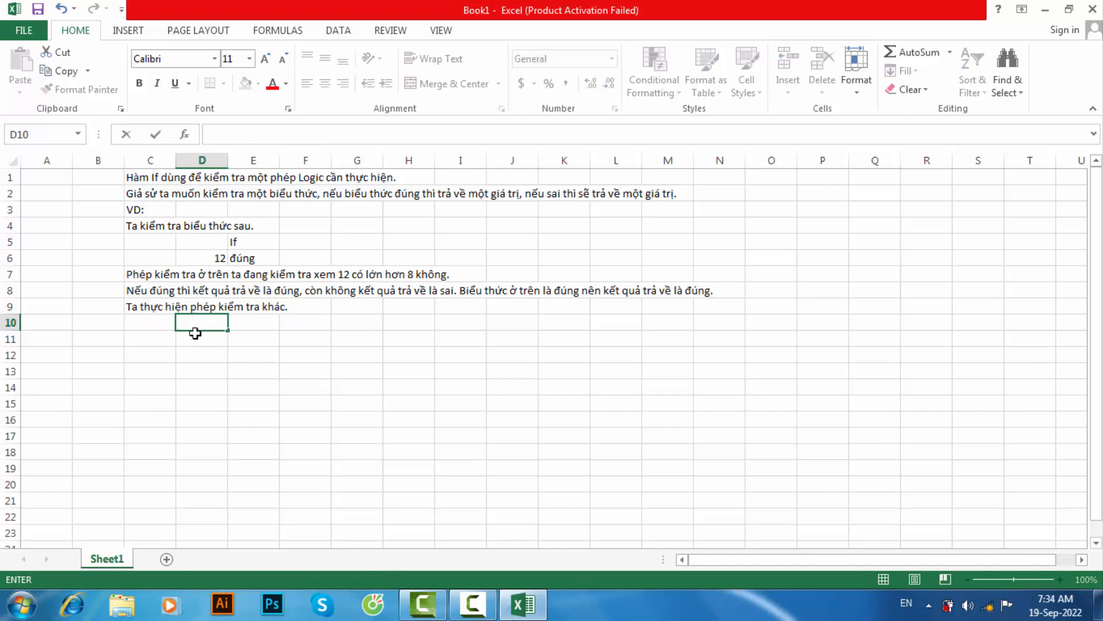
left_click(197, 338)
type("6")
- Enter the heading "If" in cell E10 for the second example
left_click(253, 320)
type("IIf")
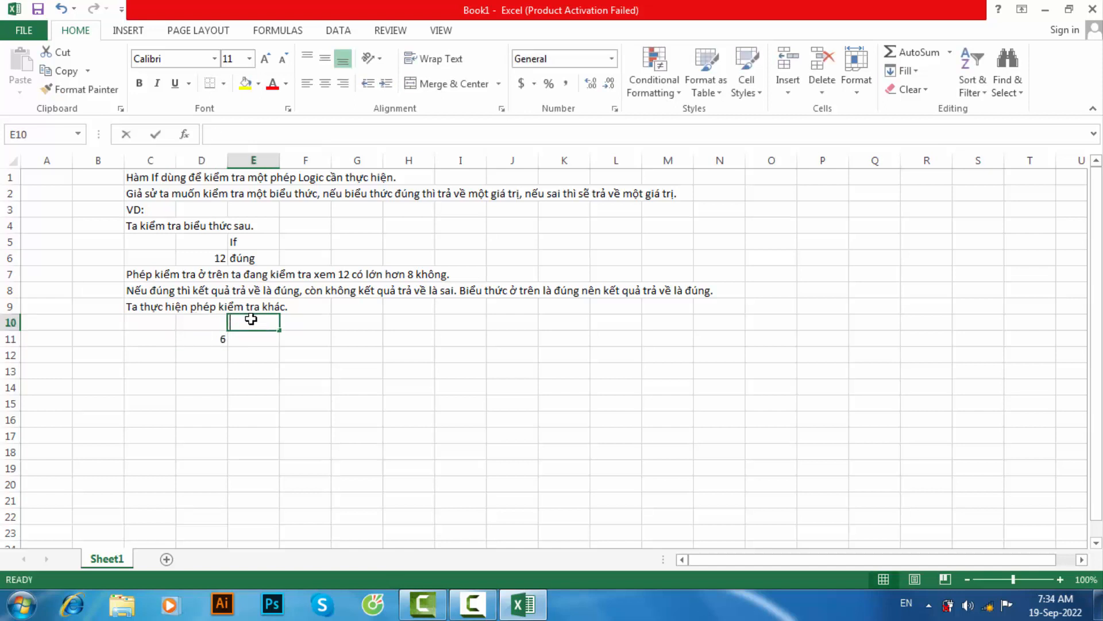
key("BackSpace")
key("BackSpace")
key("BackSpace")
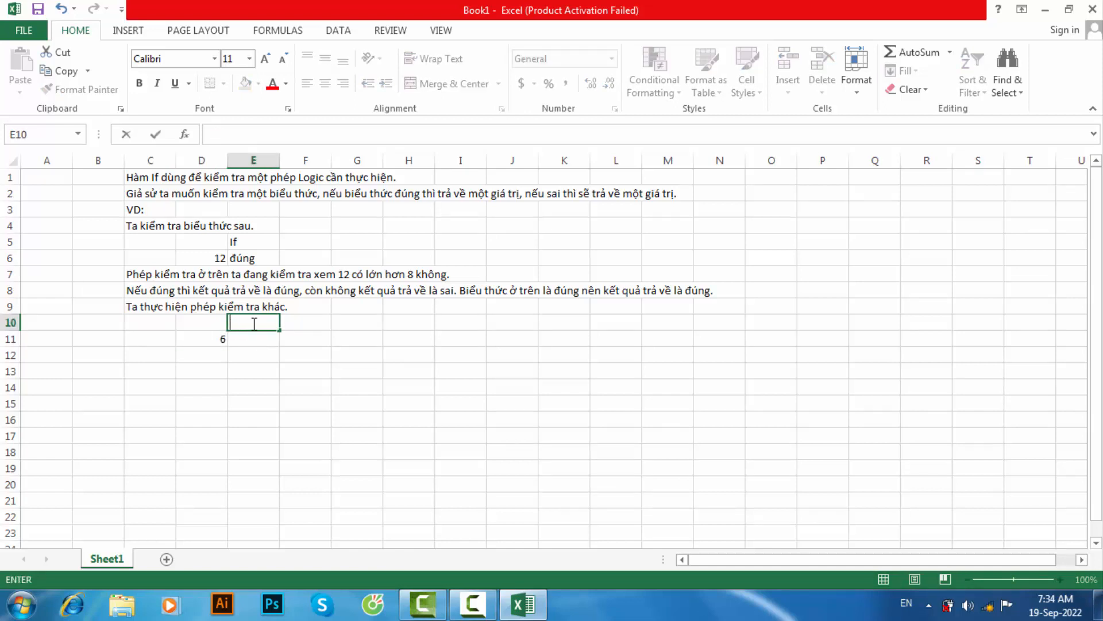
type("IIf")
key("BackSpace")
key("BackSpace")
key("BackSpace")
type("I")
left_click(246, 338)
type("=")
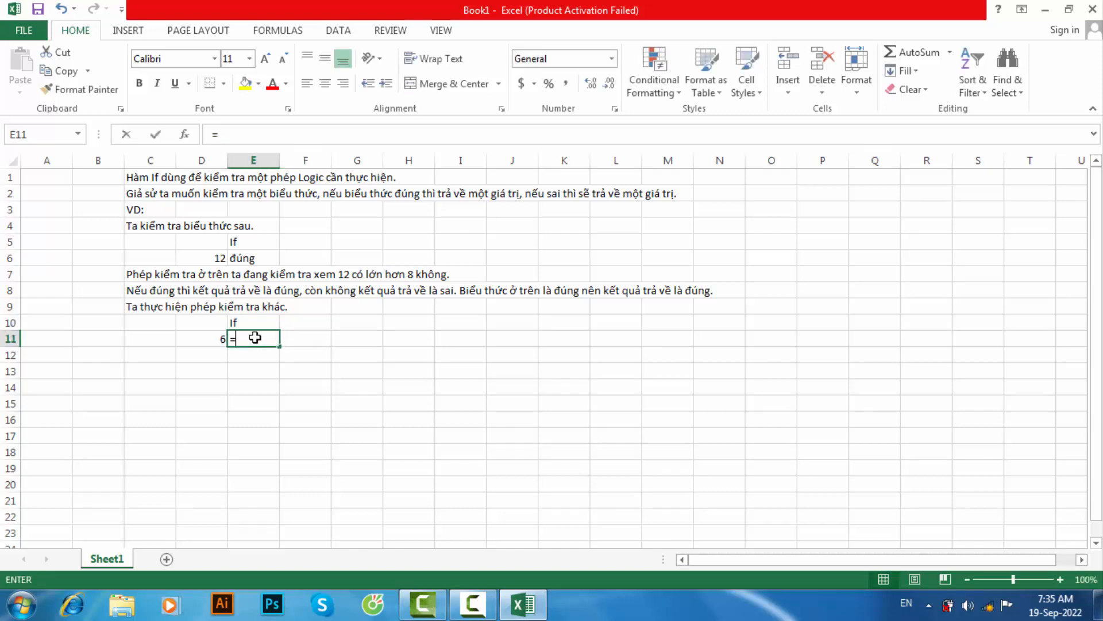
type("Id")
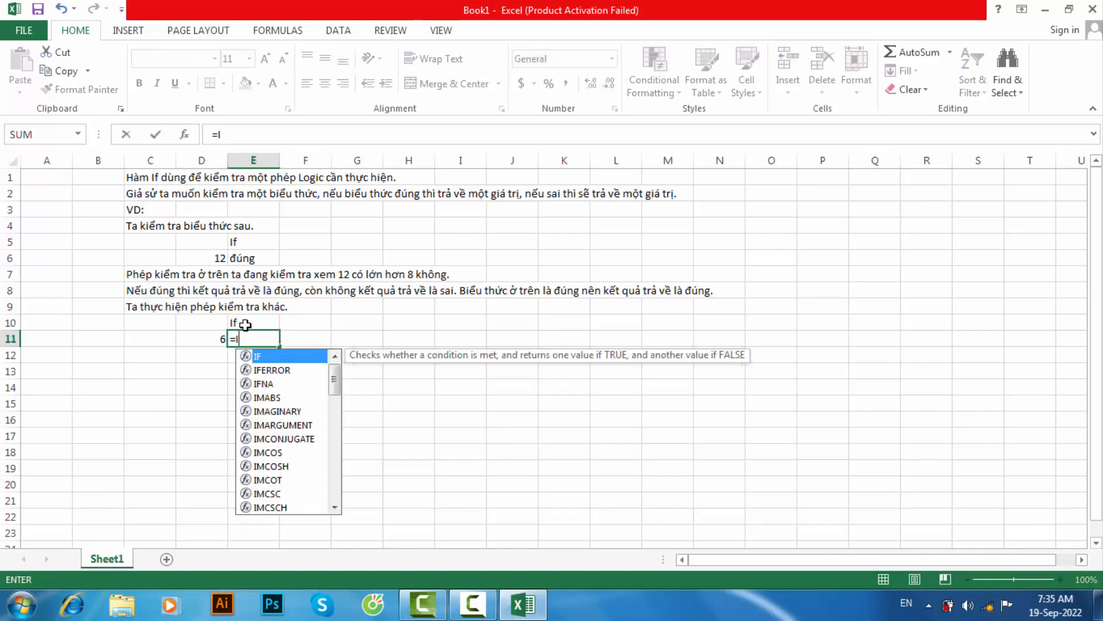
key("Tab")
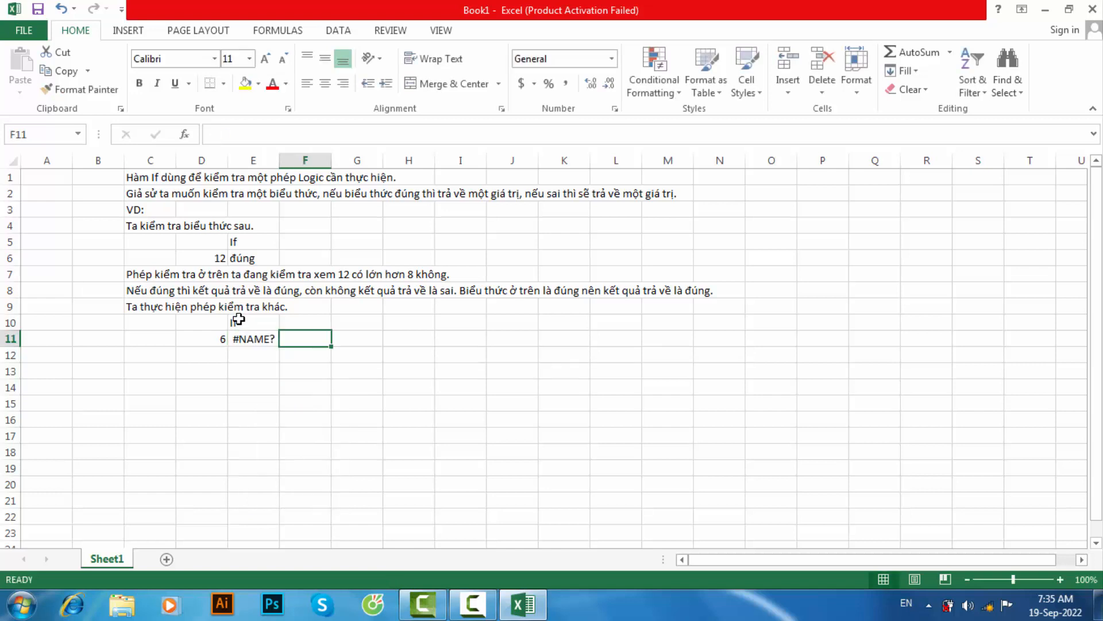
- Enter an IF formula in cell E11 that returns "đúng" when D11>8 and "sai" otherwise
left_click(261, 339)
type("=")
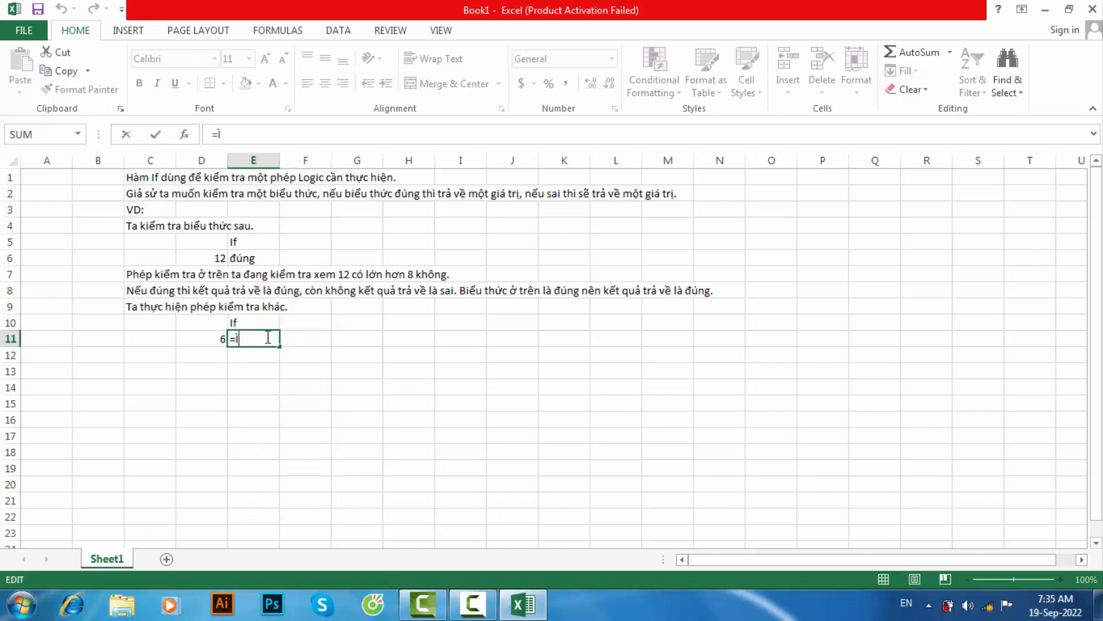
type("if")
key("Tab")
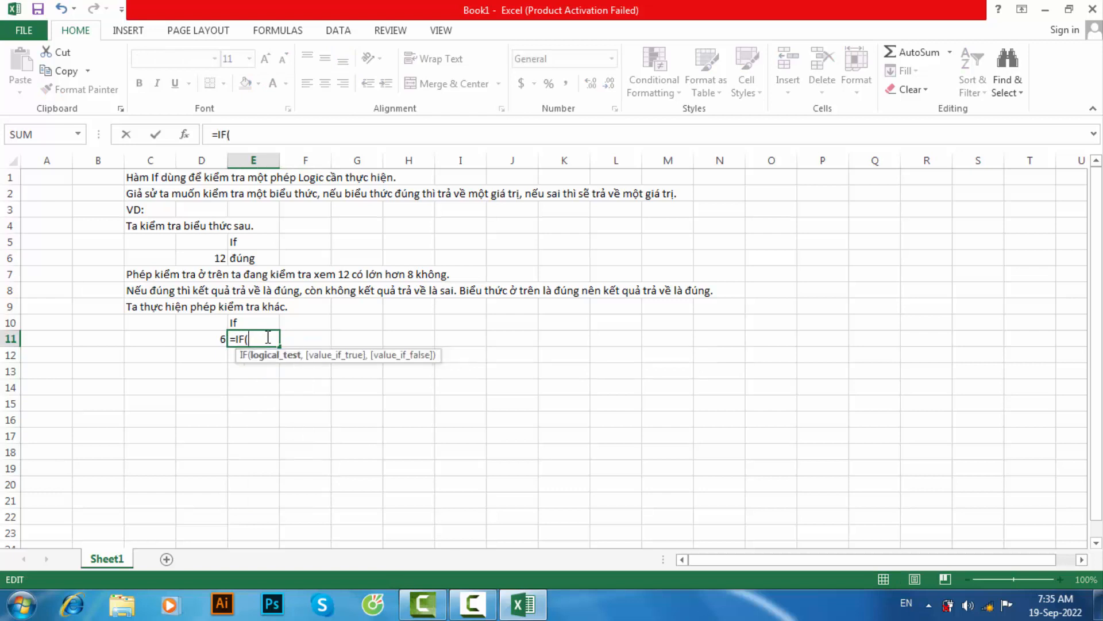
left_click(212, 336)
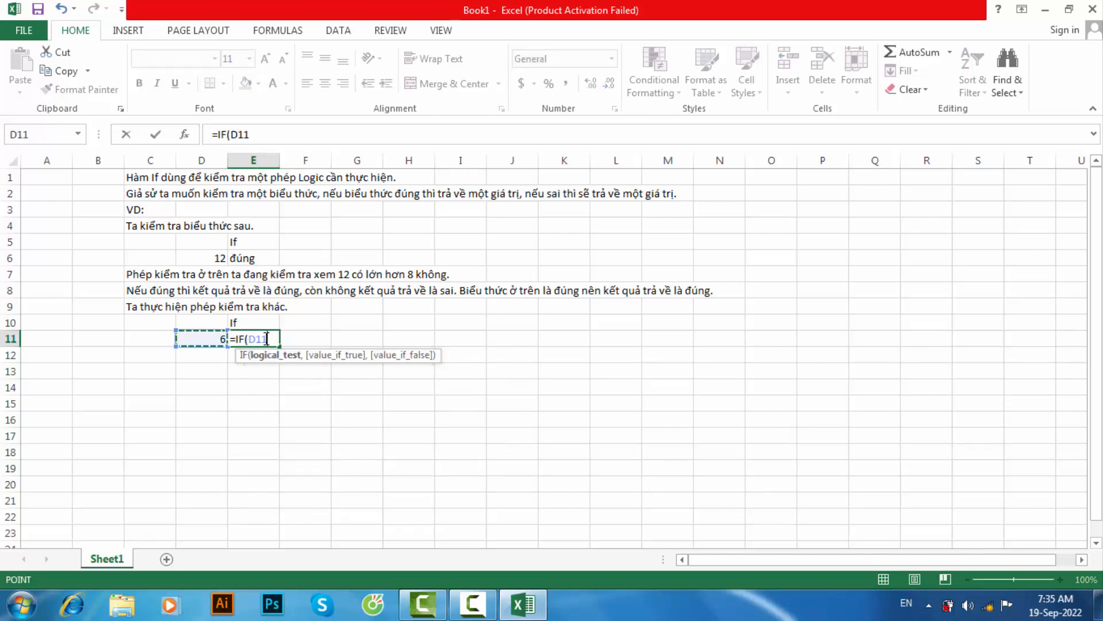
type(">8,")
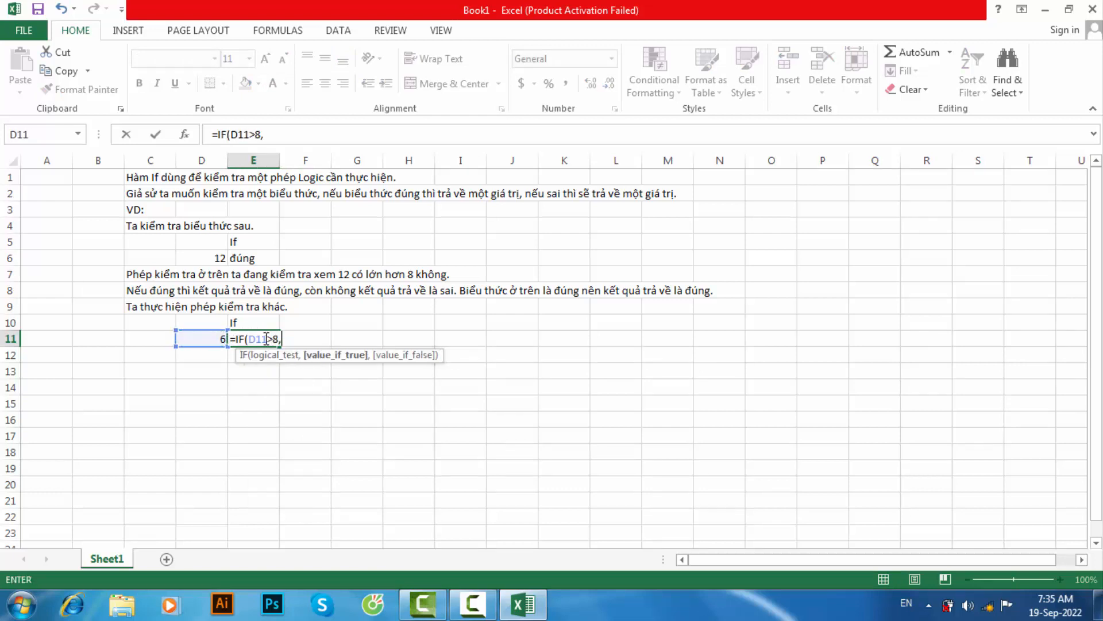
type("\"d")
type("ung")
type("\",")
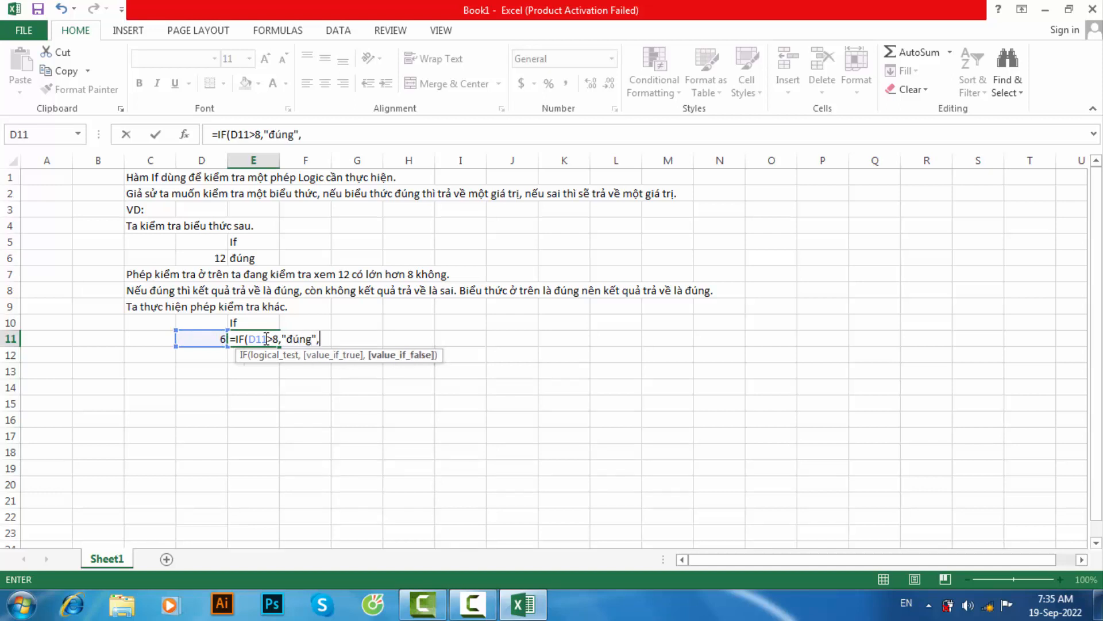
type("\"sâ")
type("\"sai\"")
key("Return")
left_click(259, 338)
left_click(271, 322)
left_click(261, 340)
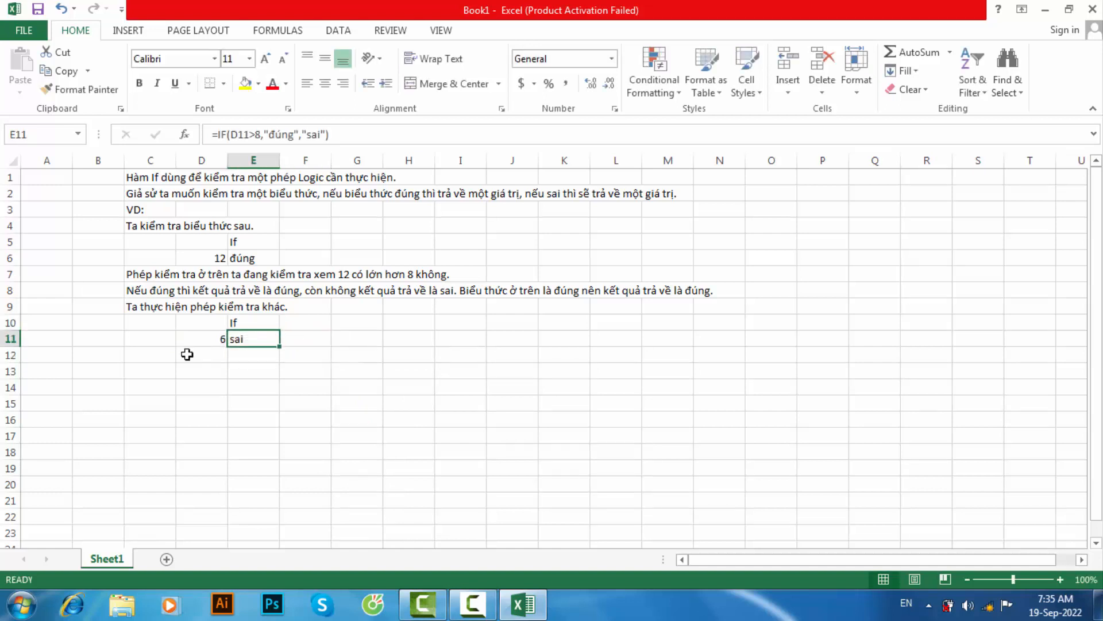
- Write the note "Ta có thể sử dụng hàm If để xếp loại học sinh" in cell C13
left_click(141, 370)
type("Ta")
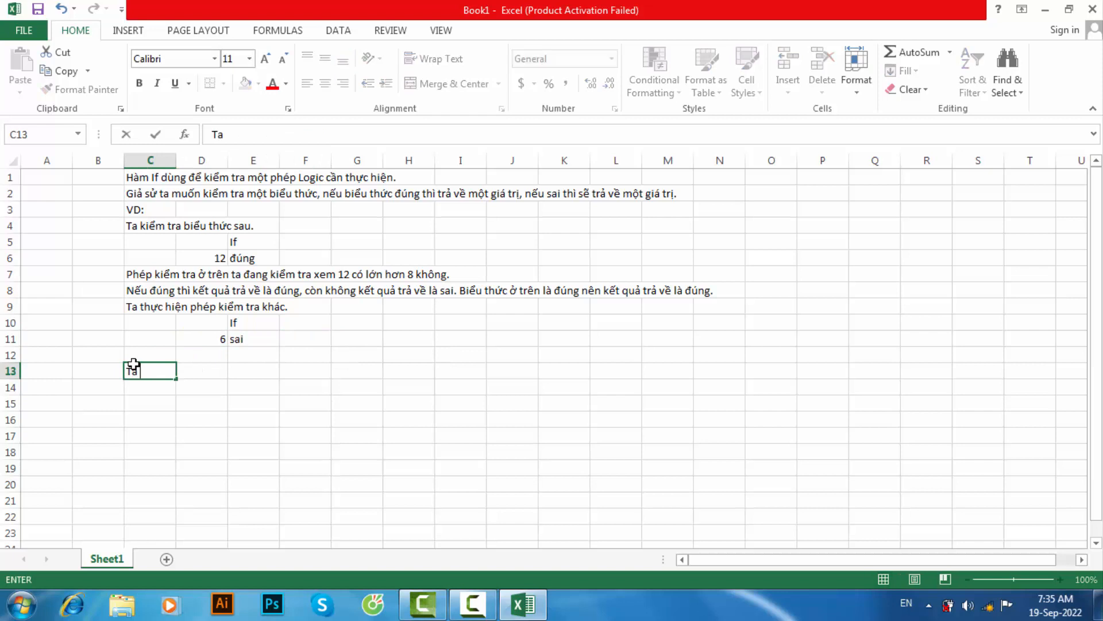
type(" có thể sử dụn")
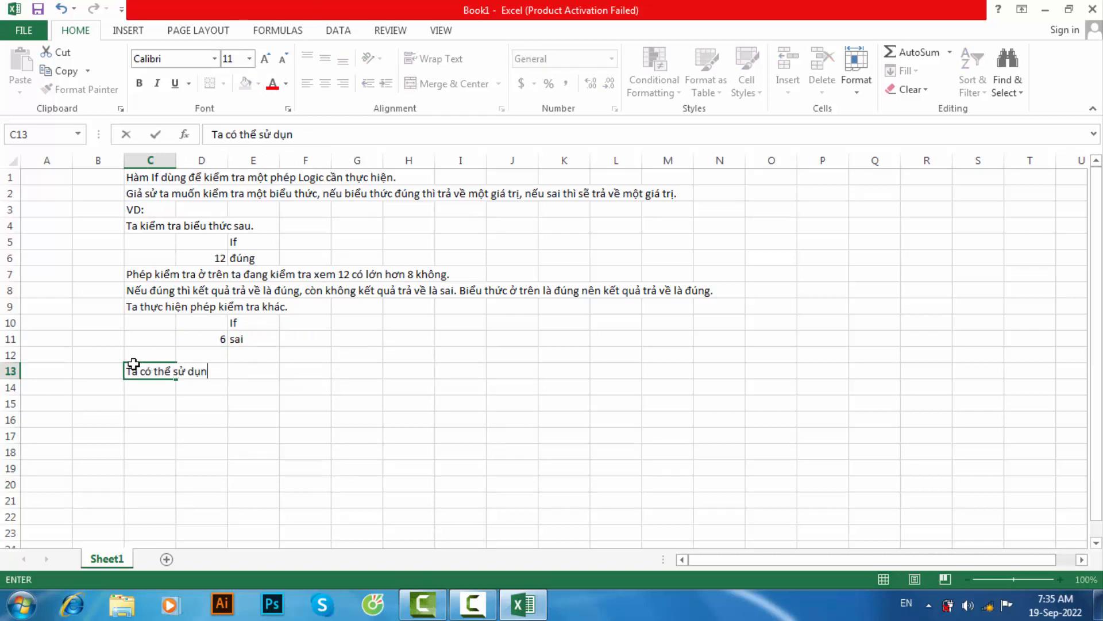
type("g hàm If")
type(" đe")
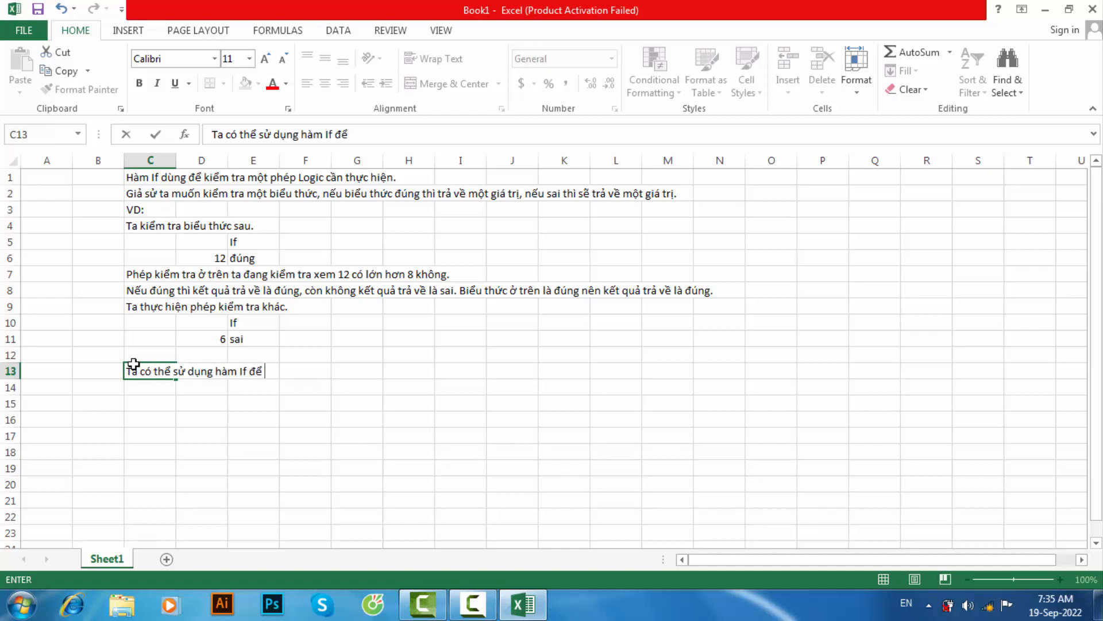
type(" xếp loại ")
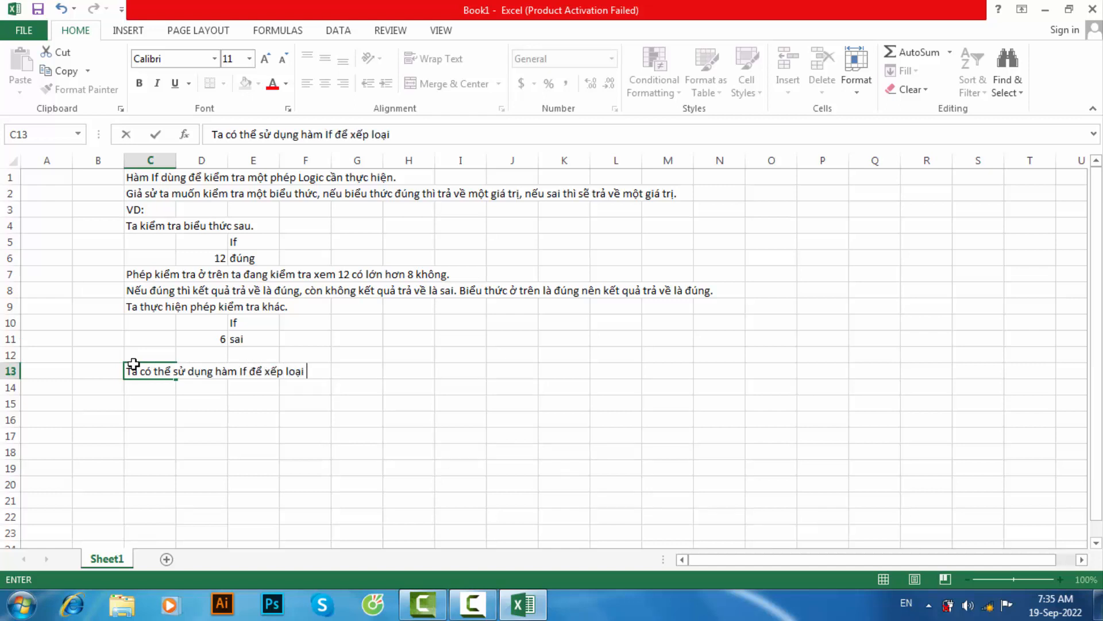
type("học sinh")
- Insert "lồng nhau" after "If" in the C13 note and end the sentence with "như vd sau."
left_click(248, 370)
type("l")
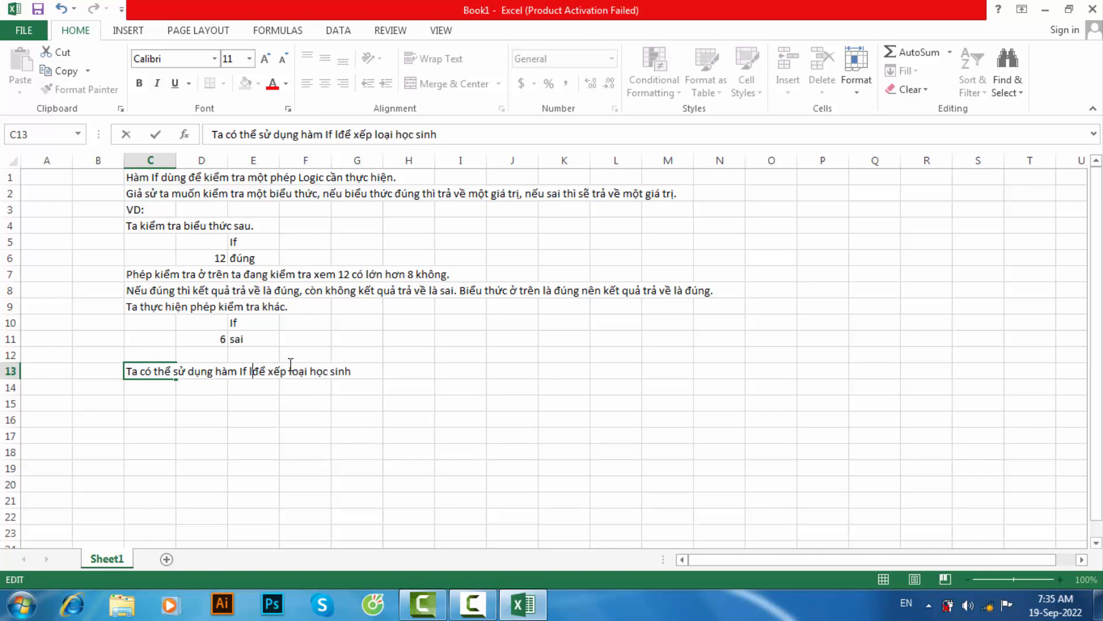
type("ông")
type(" nhau")
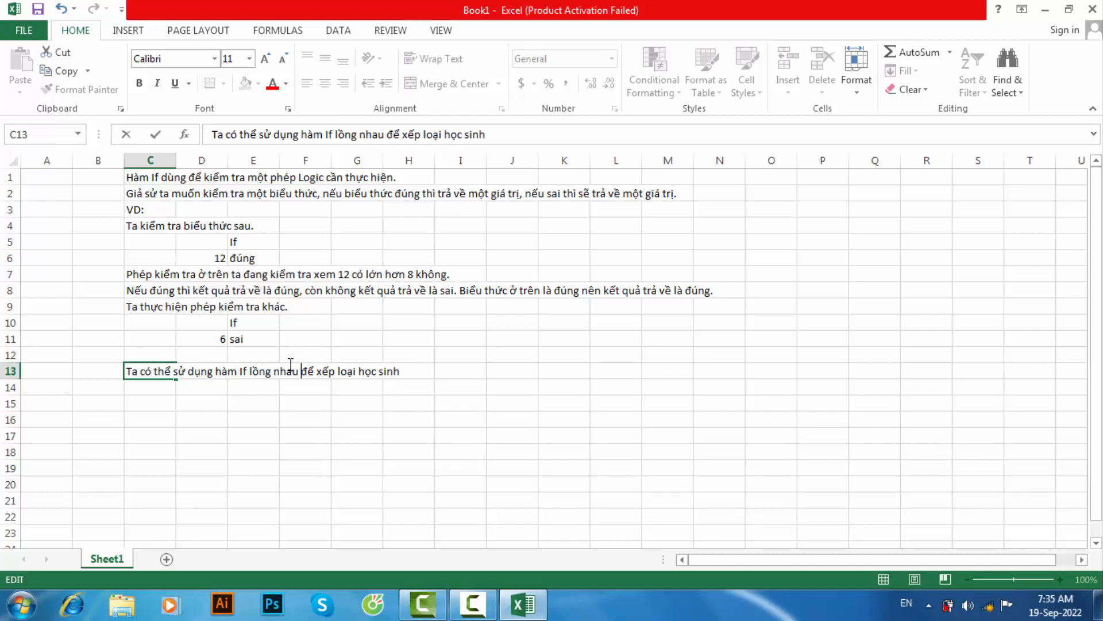
left_click(398, 370)
type("như")
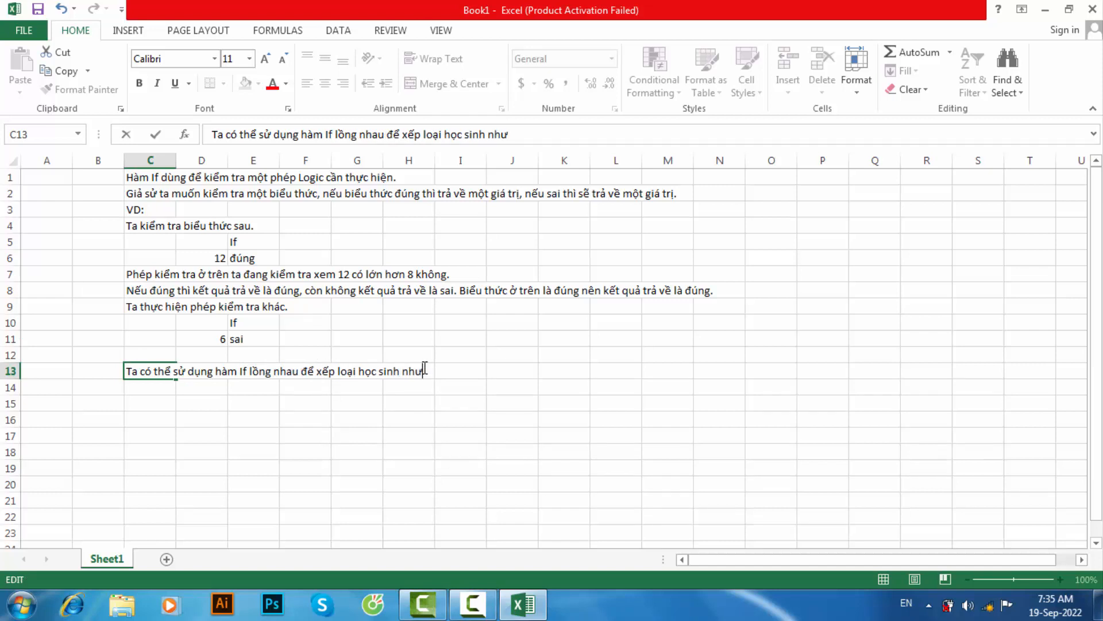
type(" vd sau.")
key("Return")
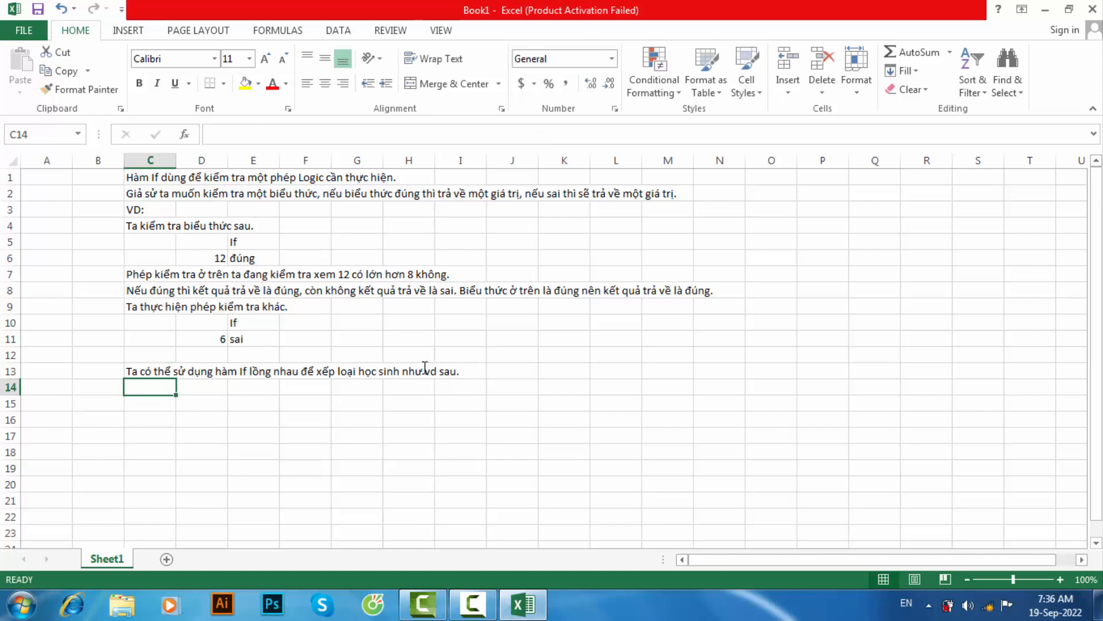
- Enter "Giả sử có 1 danh sách học sinh với số điểm như sau" in cell C14
type("Gí")
type("iả sử có")
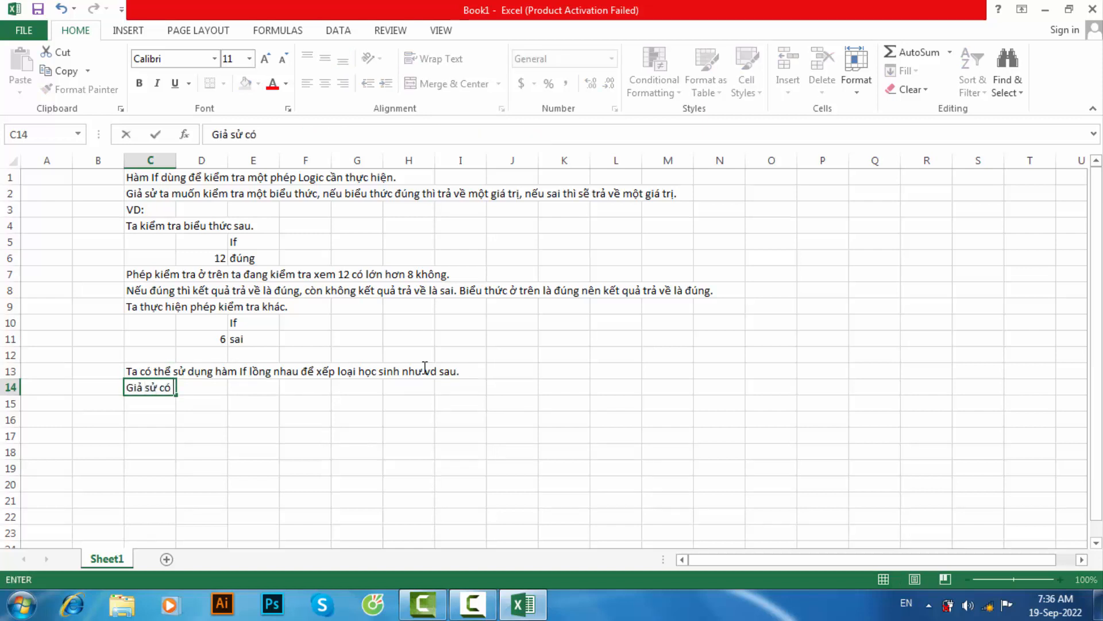
type(" 1 d")
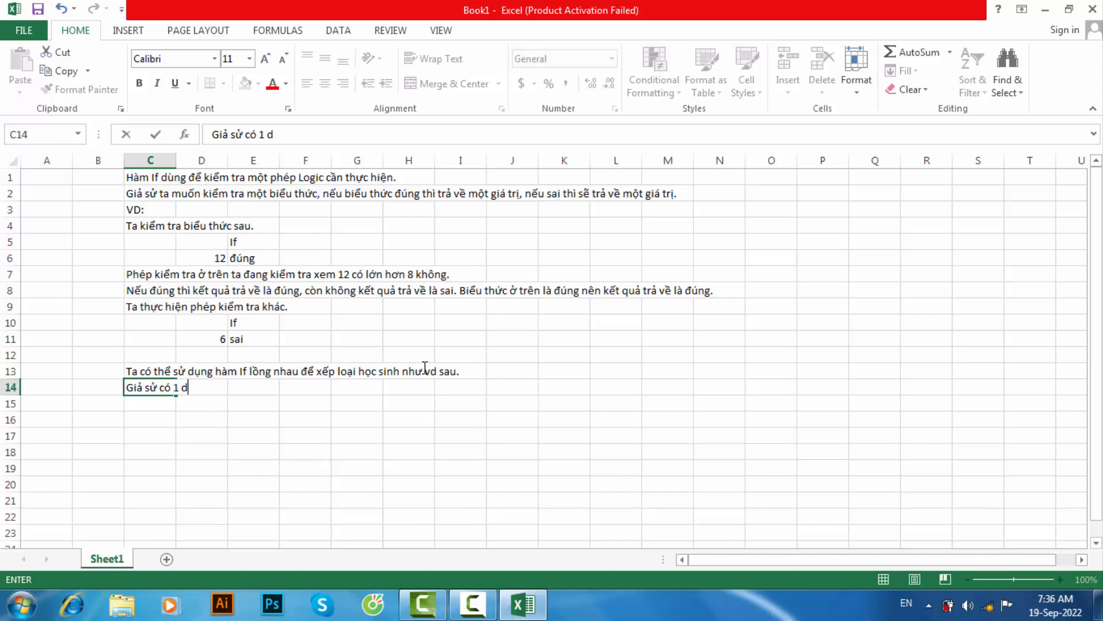
type("anh sách học ")
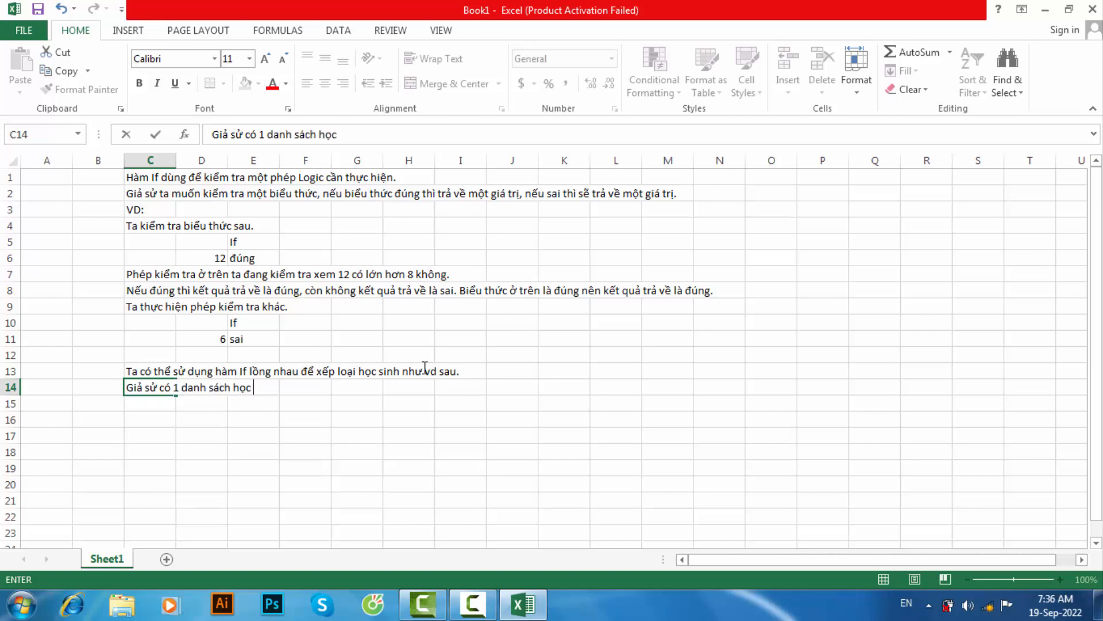
type("sinh với số điểm")
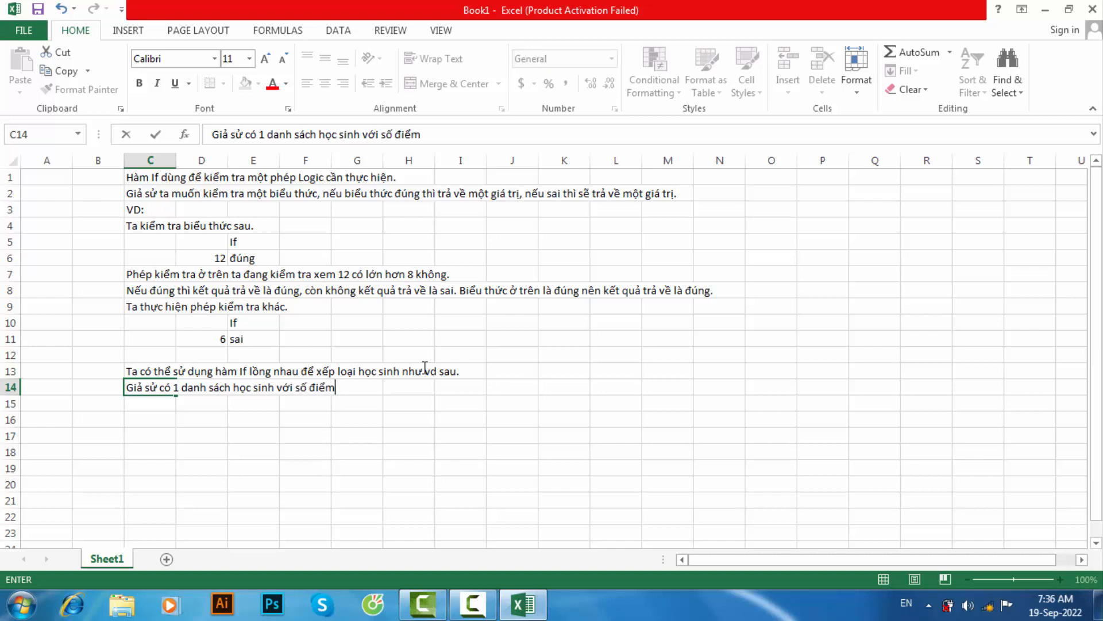
type(" như sau")
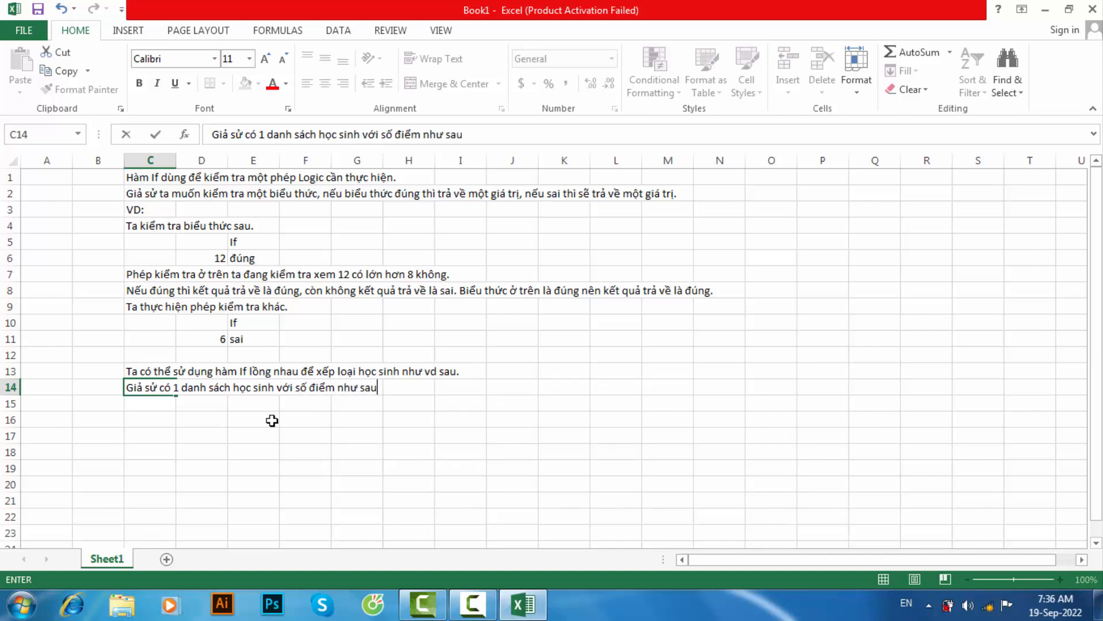
- Fill cells E16 to E22 with the student scores 4 through 10 as a consecutive series
left_click(254, 419)
type("4")
key("Return")
type("5")
left_click_drag(271, 419, 278, 520)
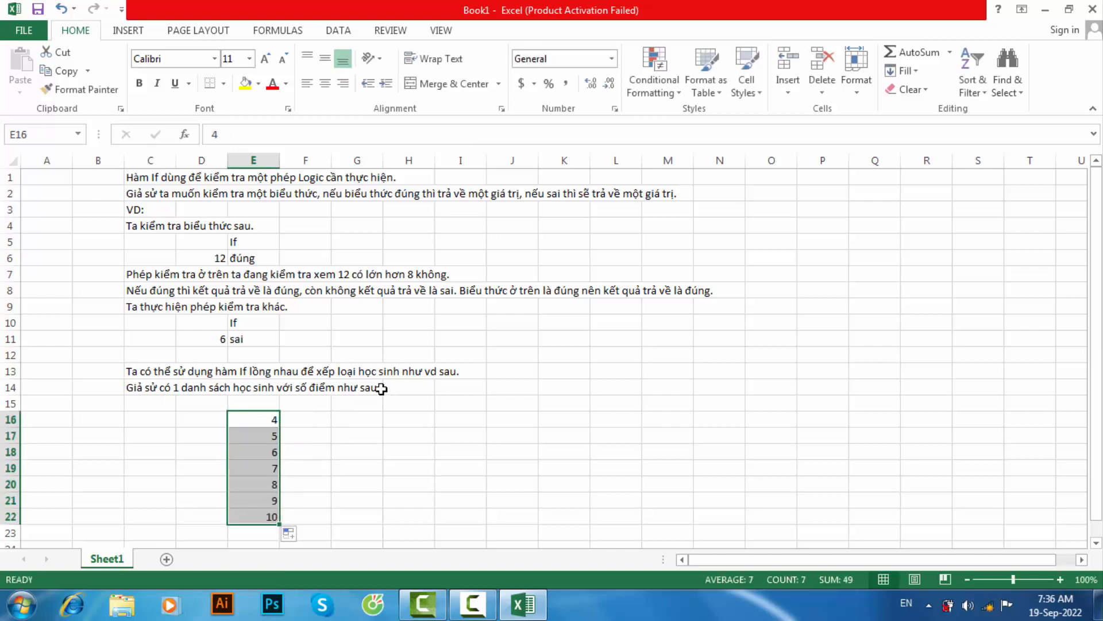
- Write "Ta muốn xếp loại những học sinh nào có điểm >=8 thì giỏi" in cell C15
left_click(145, 403)
type("Ta c")
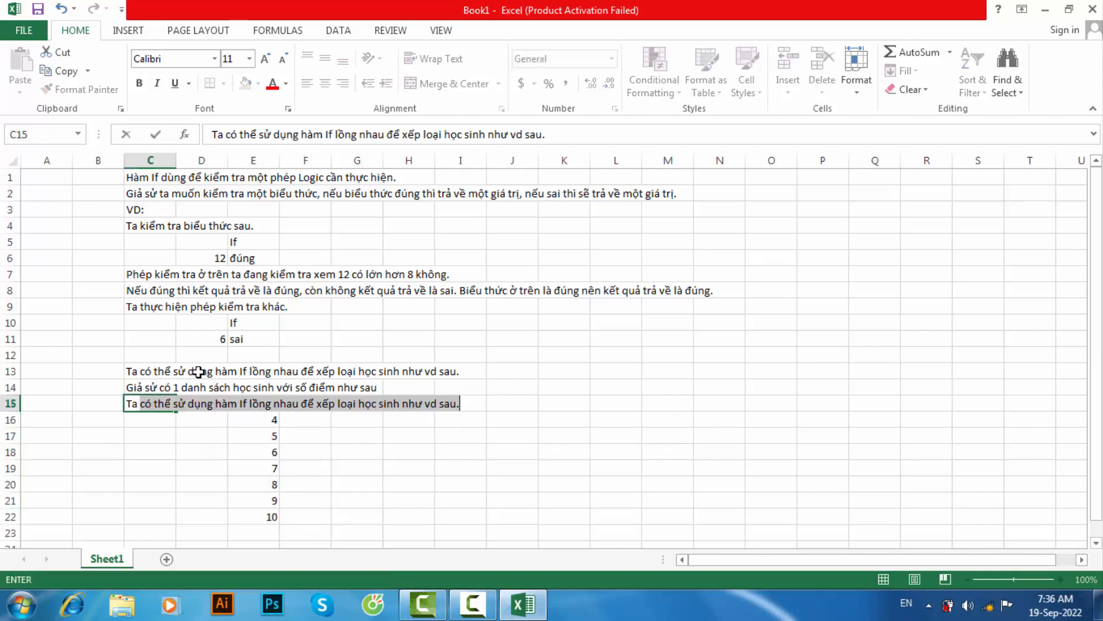
key("BackSpace")
key("BackSpace")
type("muôn xếp lao")
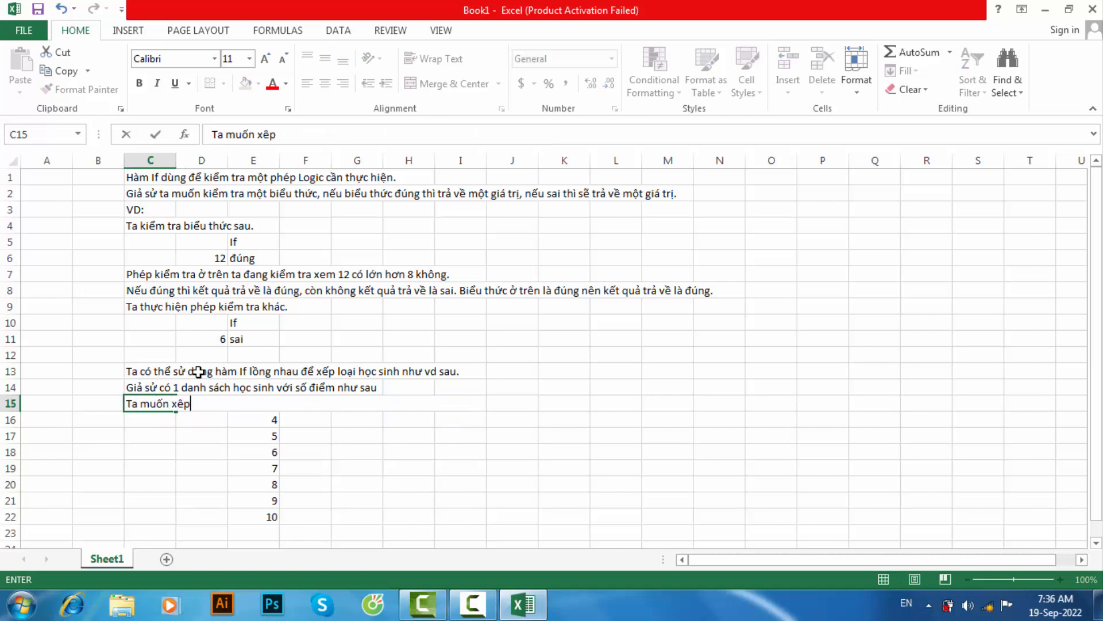
key("BackSpace")
key("BackSpace")
type("oai những học s")
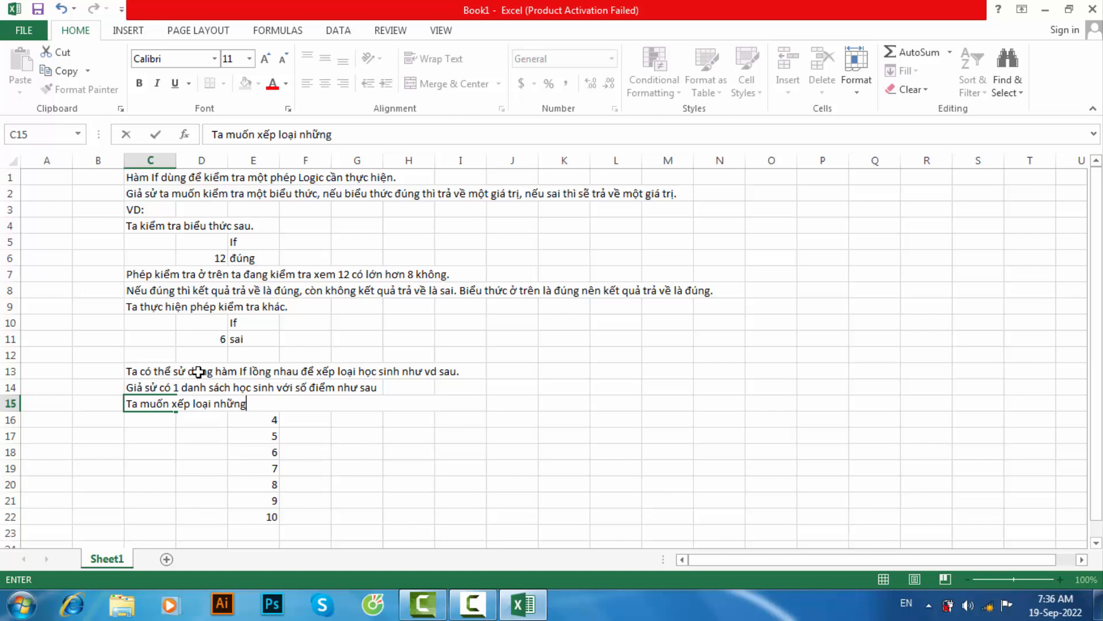
type("inh nào")
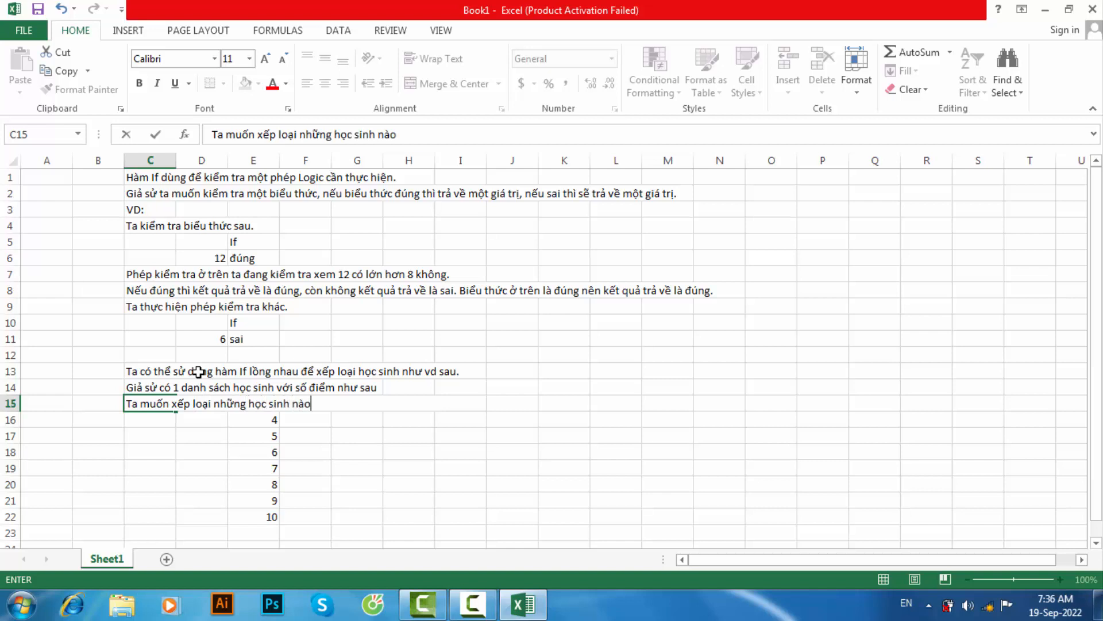
type(" co điểm >=8")
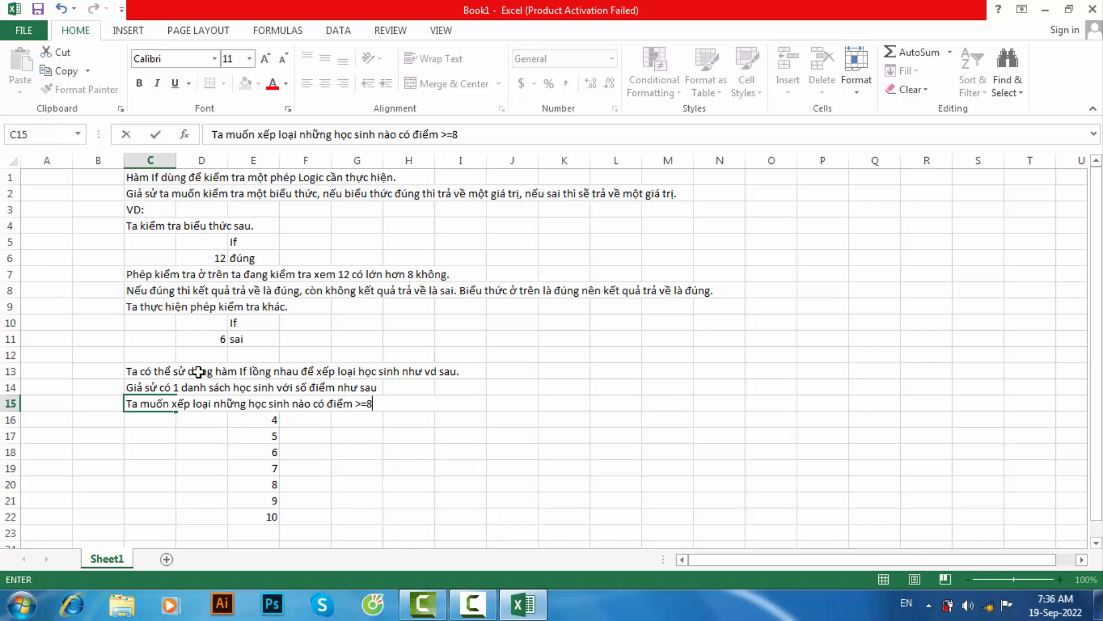
type(" thi gioi")
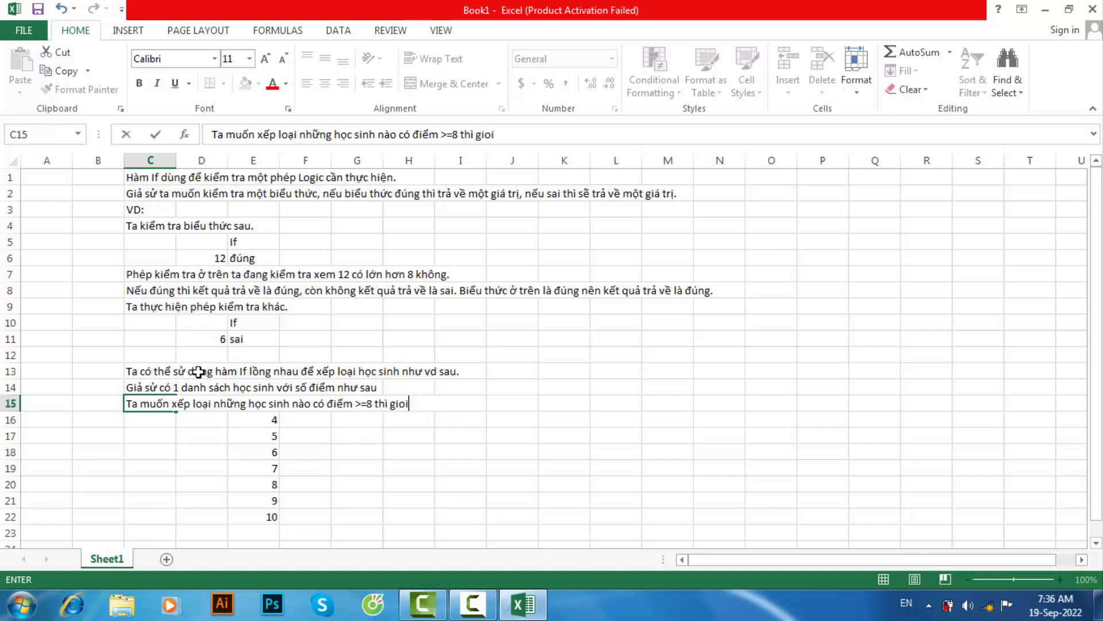
- Add an opening quotation mark before "giỏi" in C15 and reopen the cell for editing
left_click(396, 402)
type("\"")
key("shift+Return")
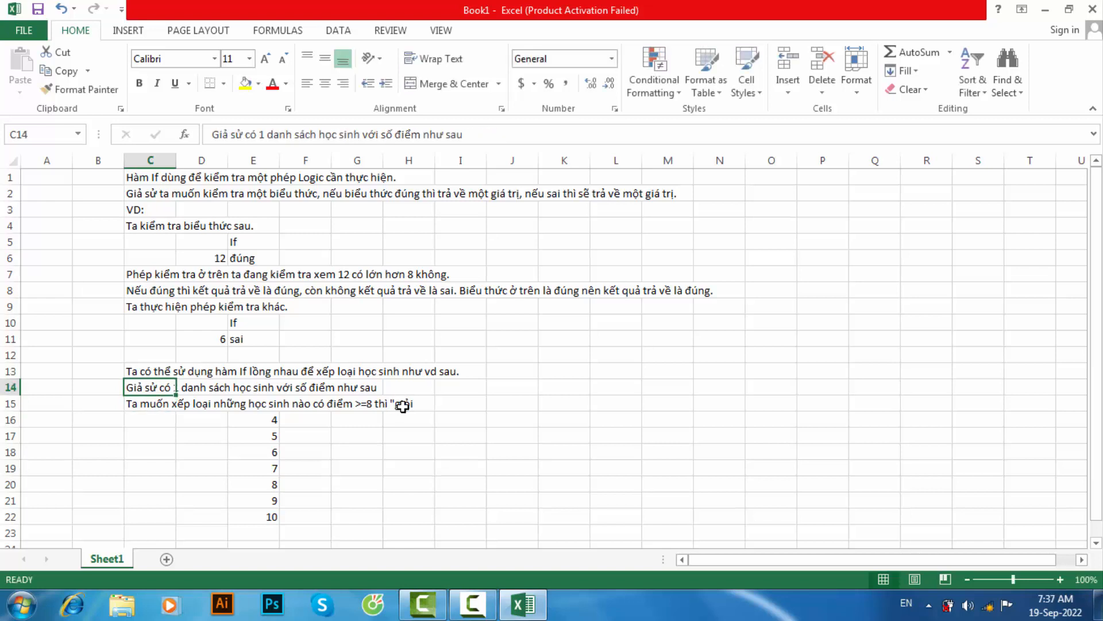
left_click(399, 404)
left_click(159, 402)
double_click(159, 402)
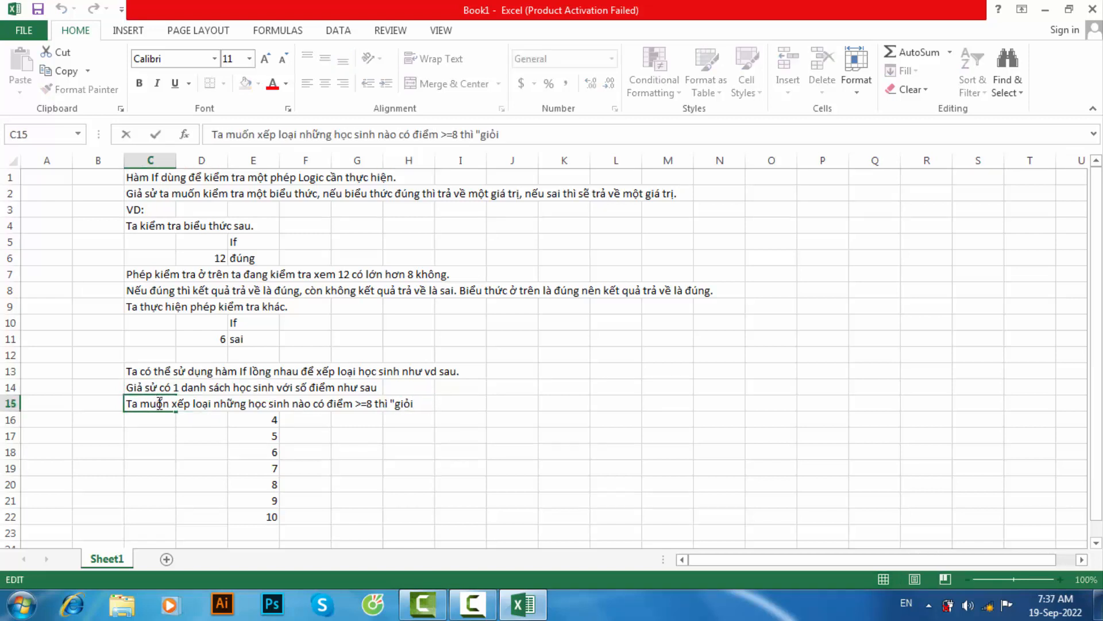
- Close the quotation after "giỏi" in C15 and add the criterion ", những học sinh nào >=6.5 thì "khá","
type("những học sin")
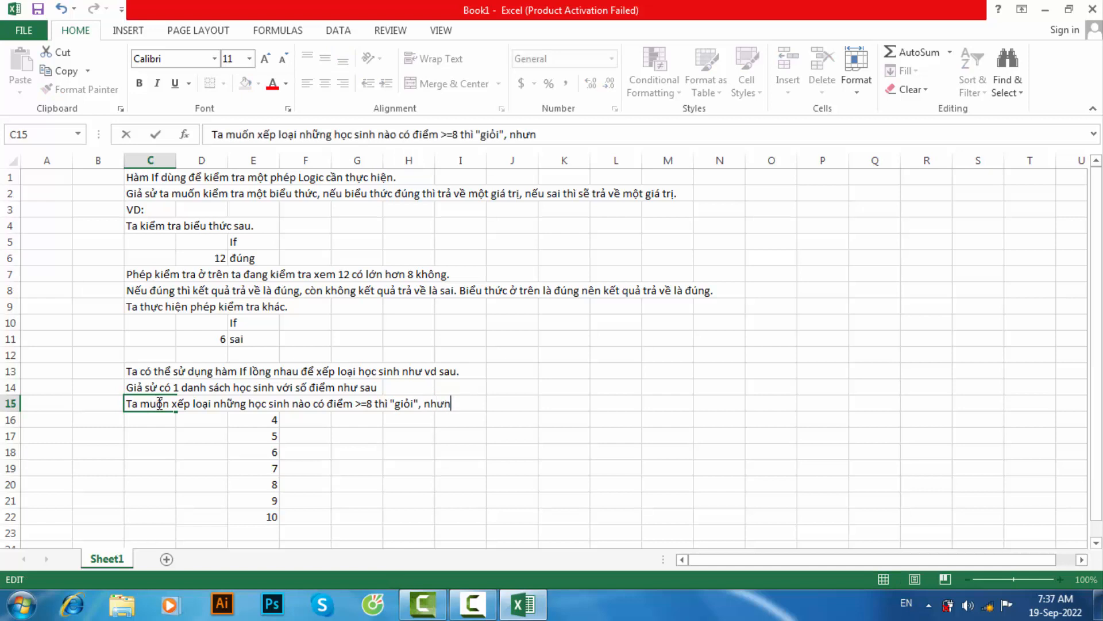
type("h nào")
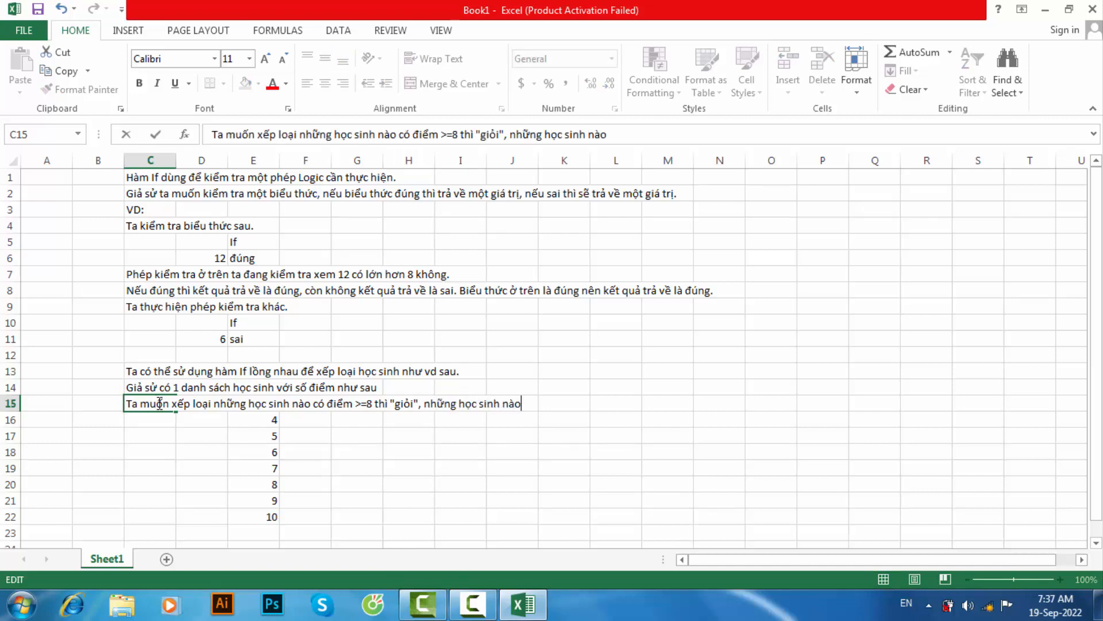
type(" >=6.5")
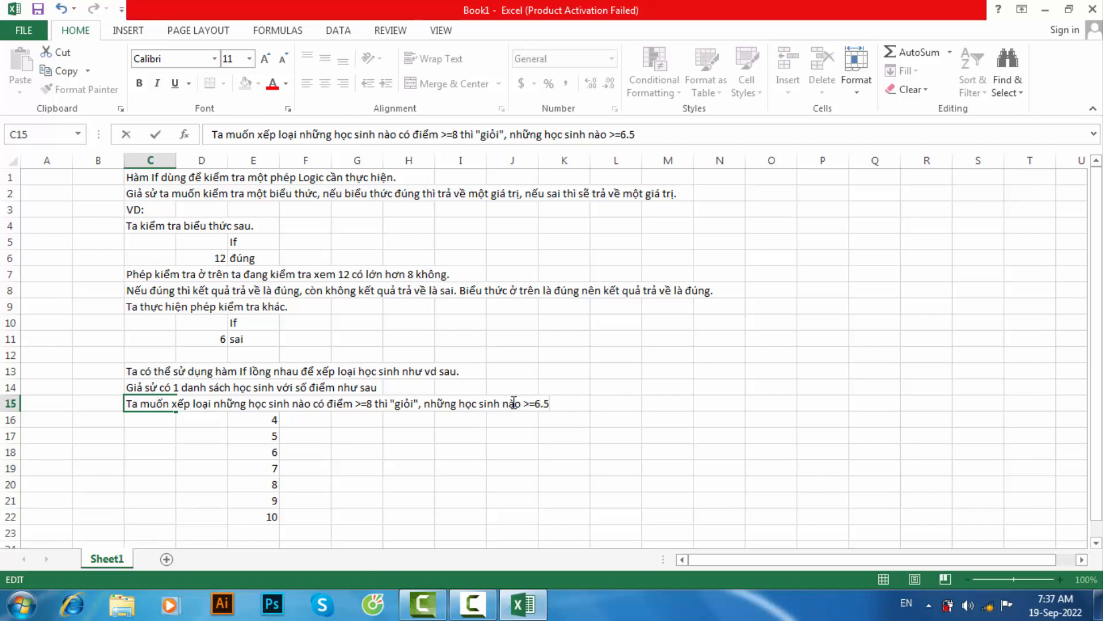
type(" và")
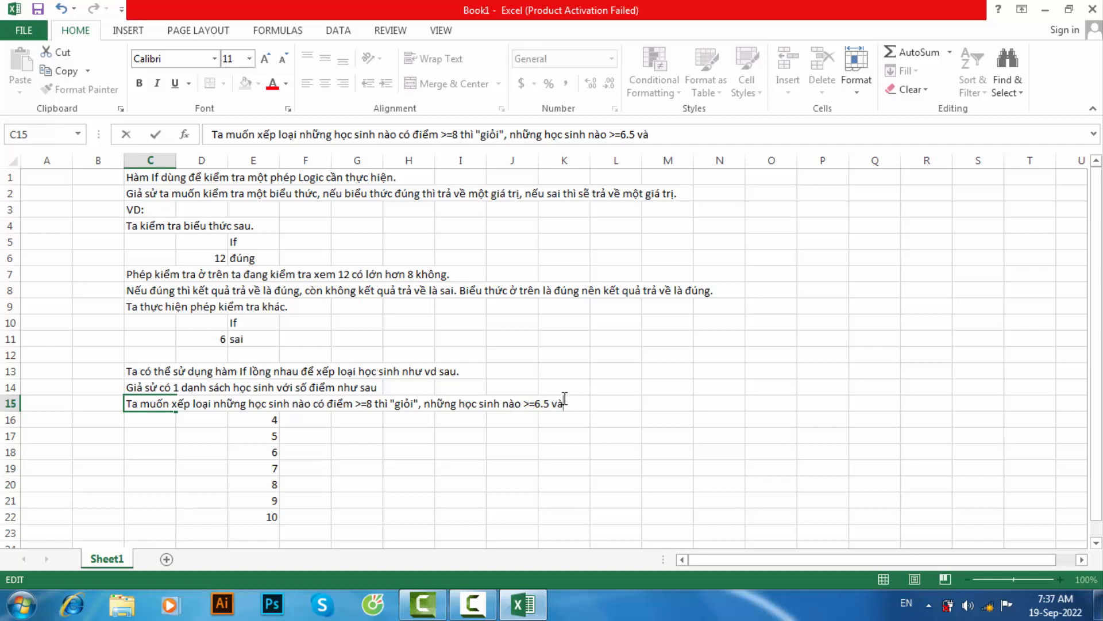
type(" <")
key("BackSpace")
key("BackSpace")
key("BackSpace")
key("BackSpace")
type("thì khá,")
left_click(567, 402)
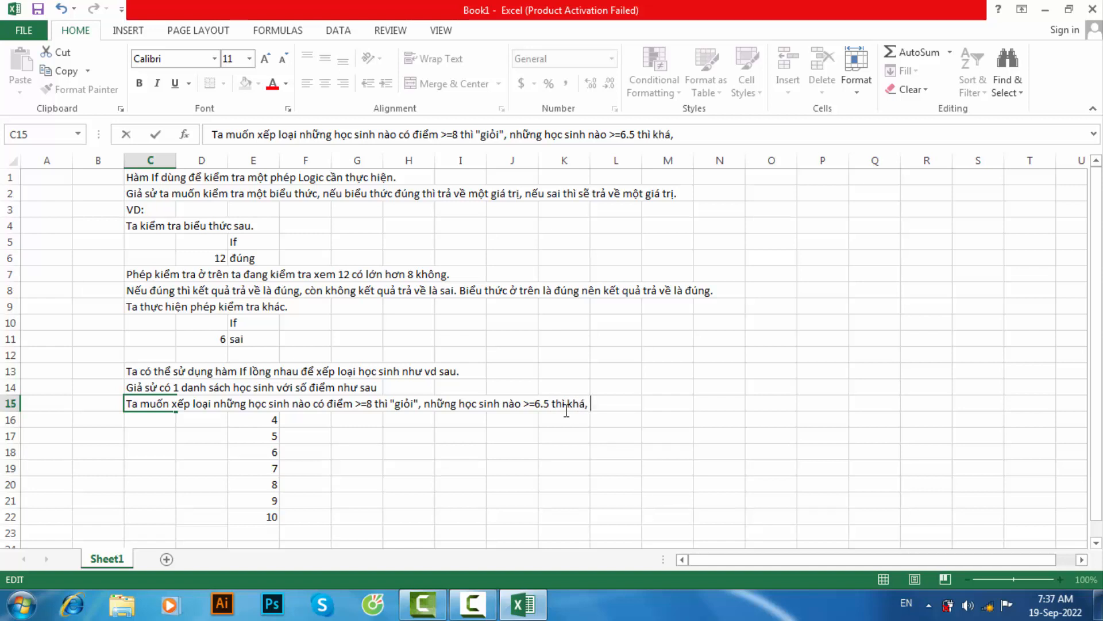
type("\"khá\", ")
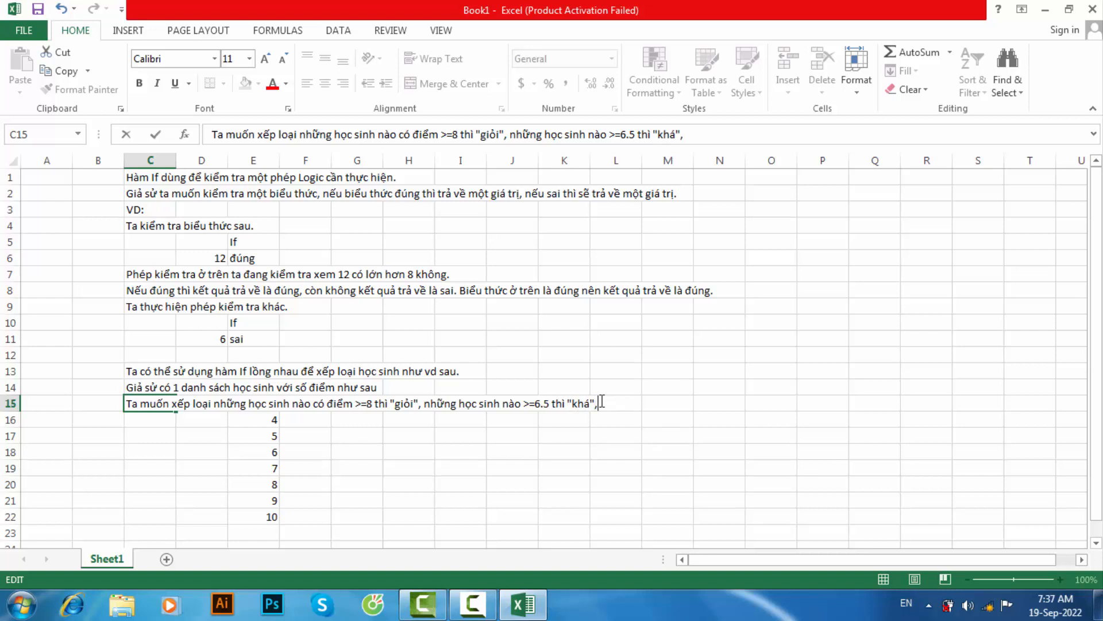
type("Những")
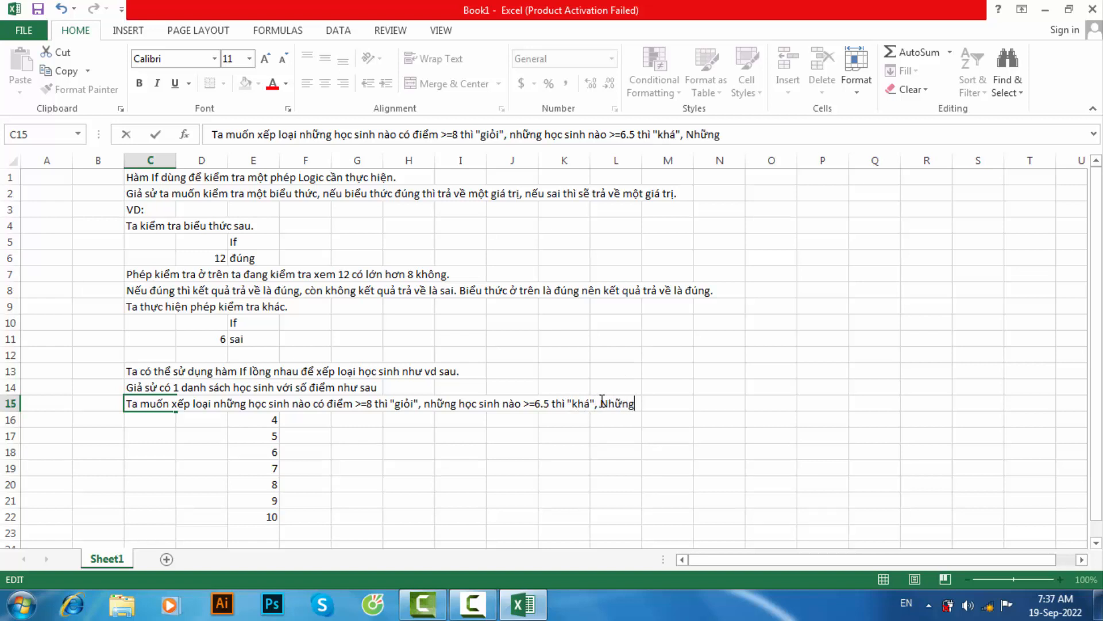
type(" học sinh nào ")
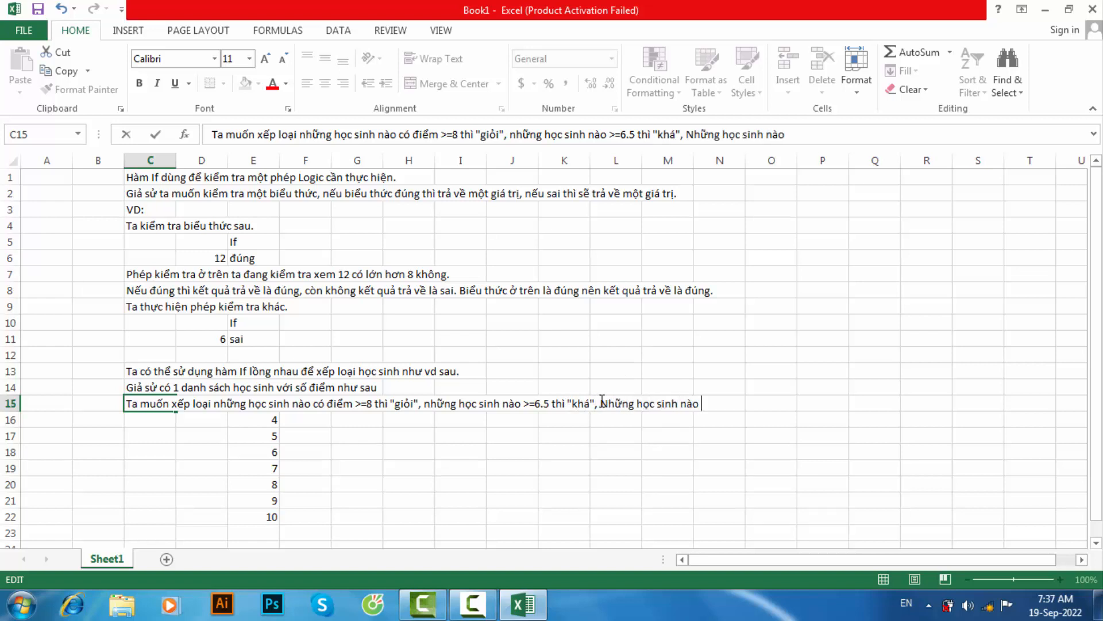
type(">=5 thì \"T")
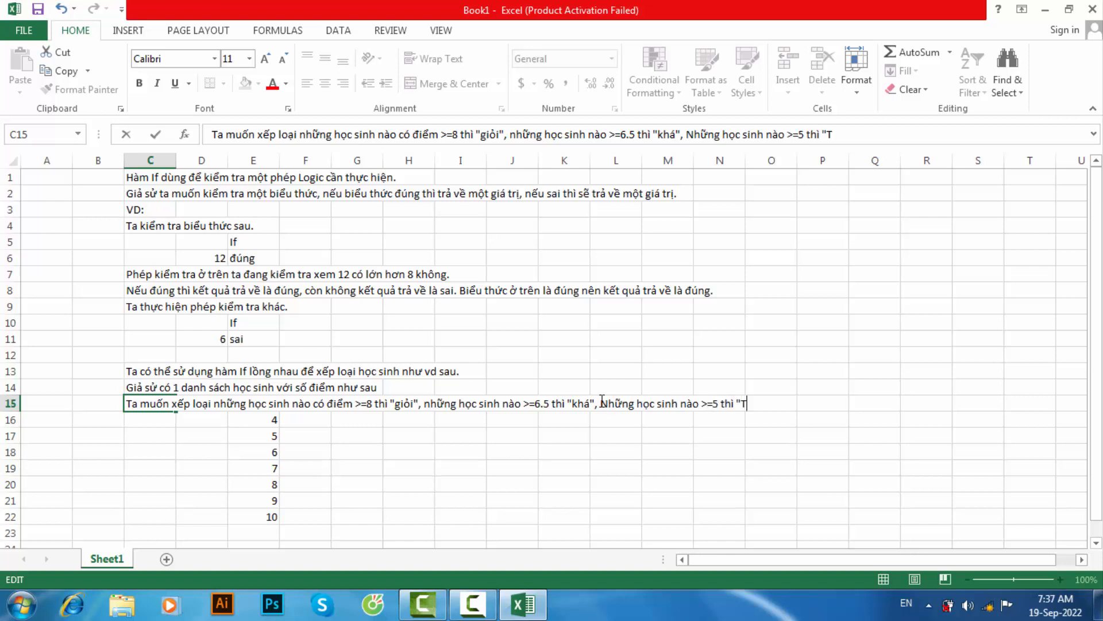
type("rung")
- Append the criterion "Những học sinh nào >=5 thì "Trung Bình"" to the grading note in C15
key("BackSpace")
key("BackSpace")
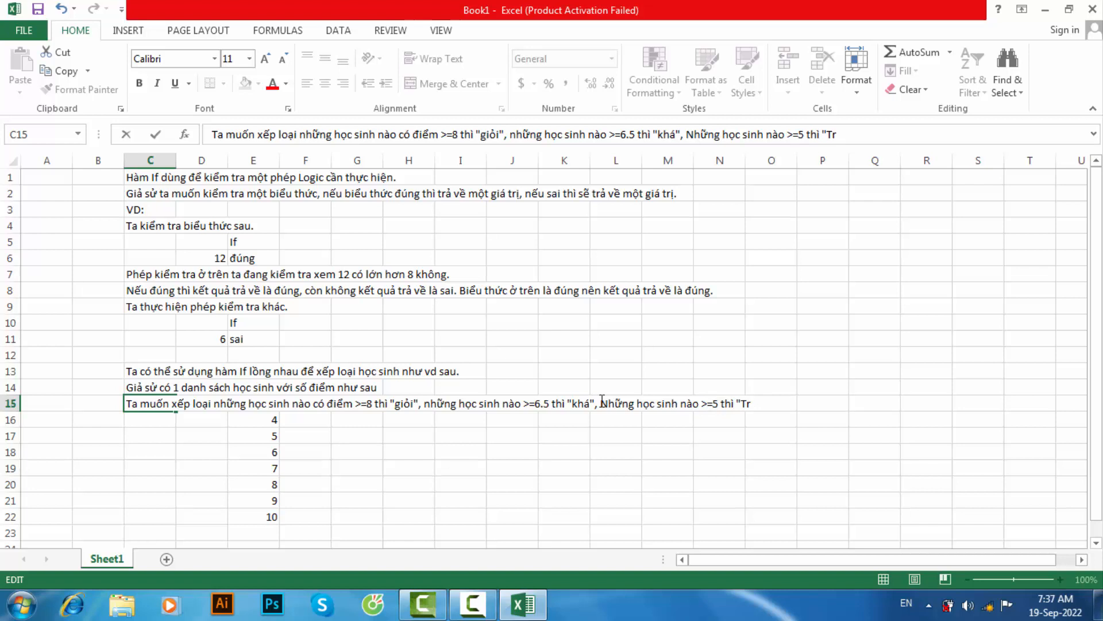
type("ung Binh\"")
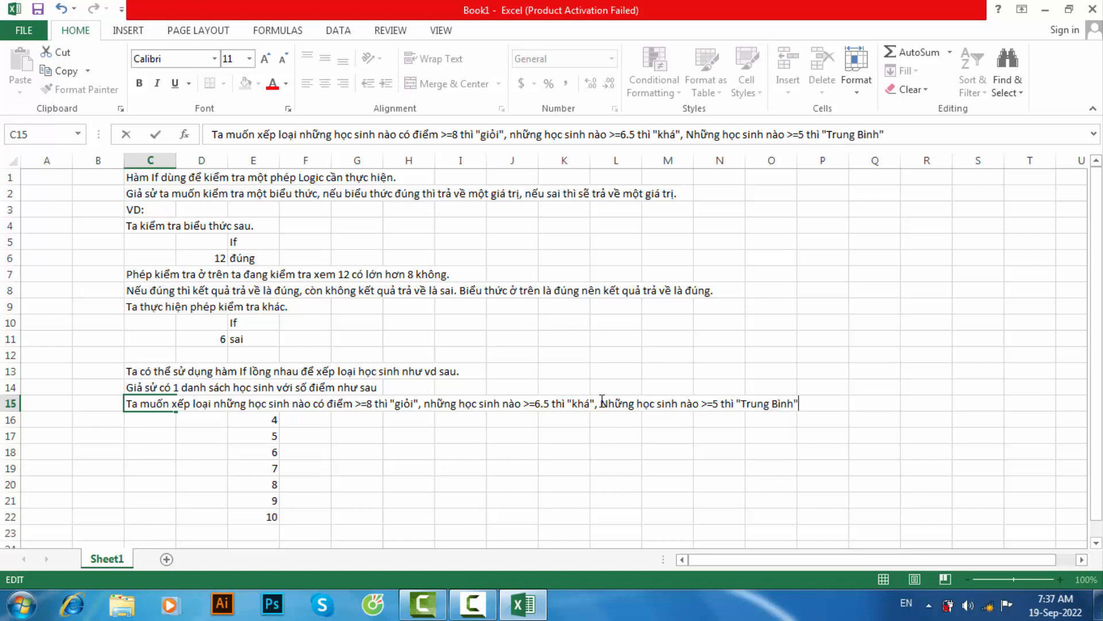
type(", Những học")
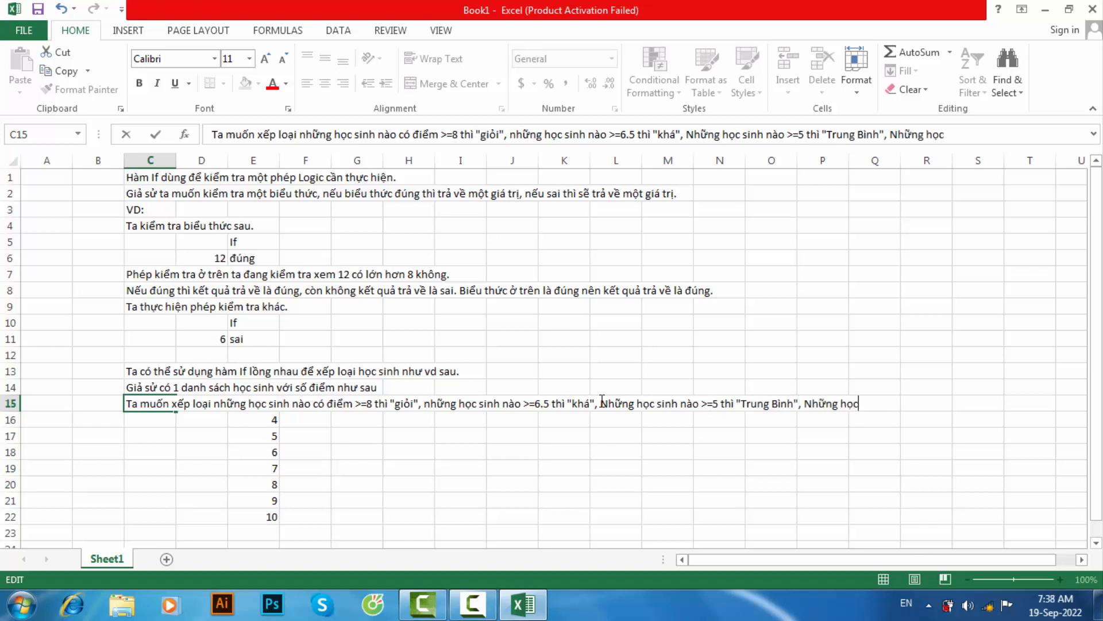
type(" sinh nao")
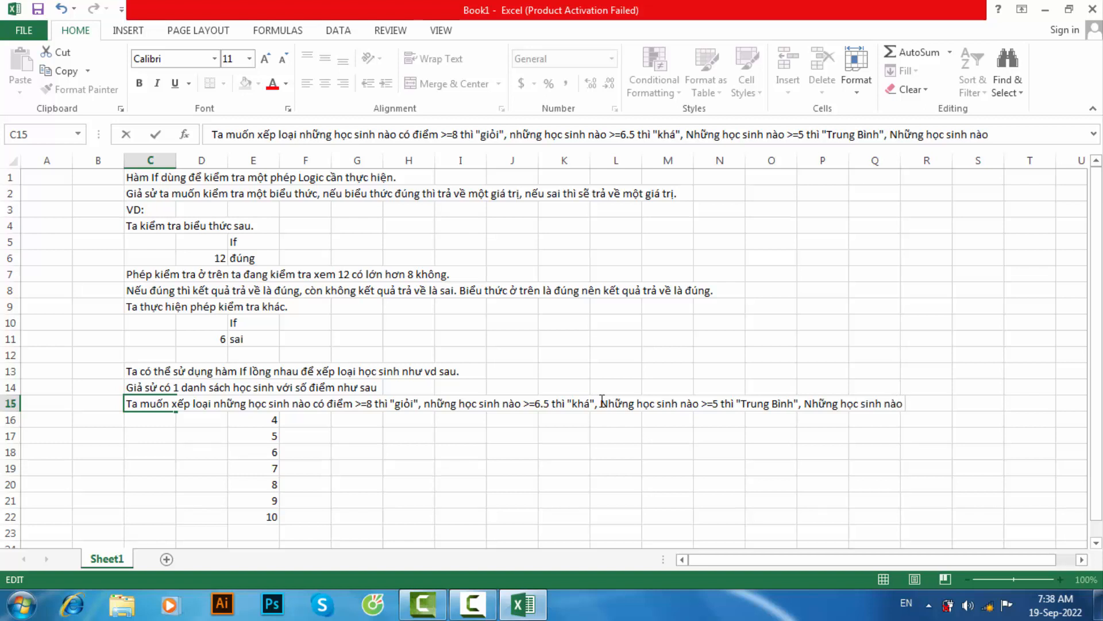
type(" <5 thì \"Yếu\".")
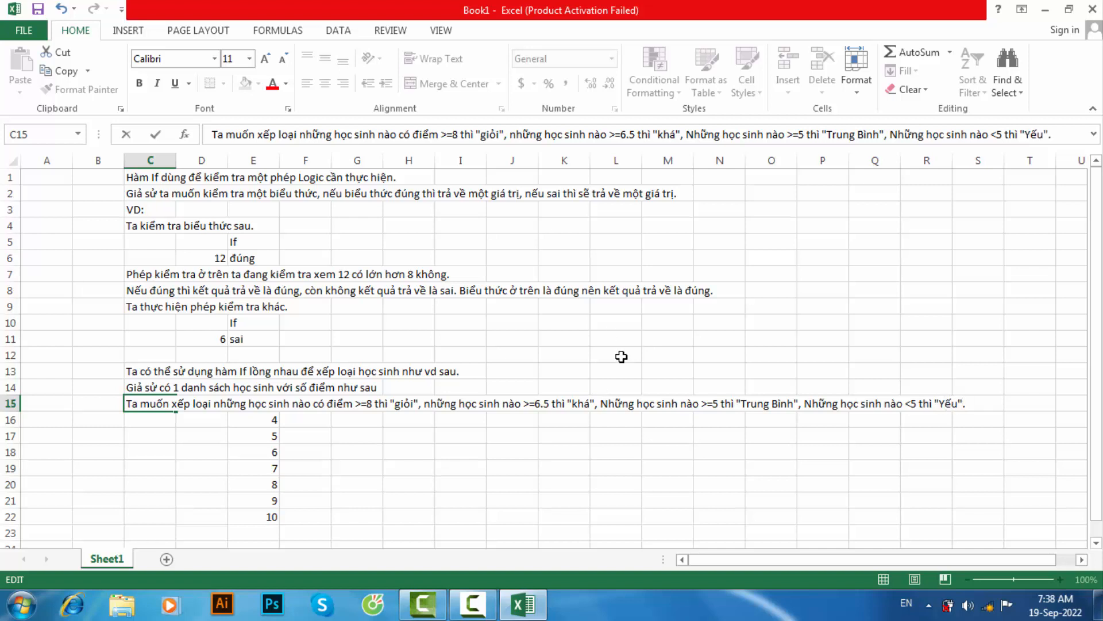
- Insert a blank row at row 16, between the grading note and the list of scores
left_click(410, 450)
left_click(313, 436)
left_click(267, 423)
left_click(11, 419)
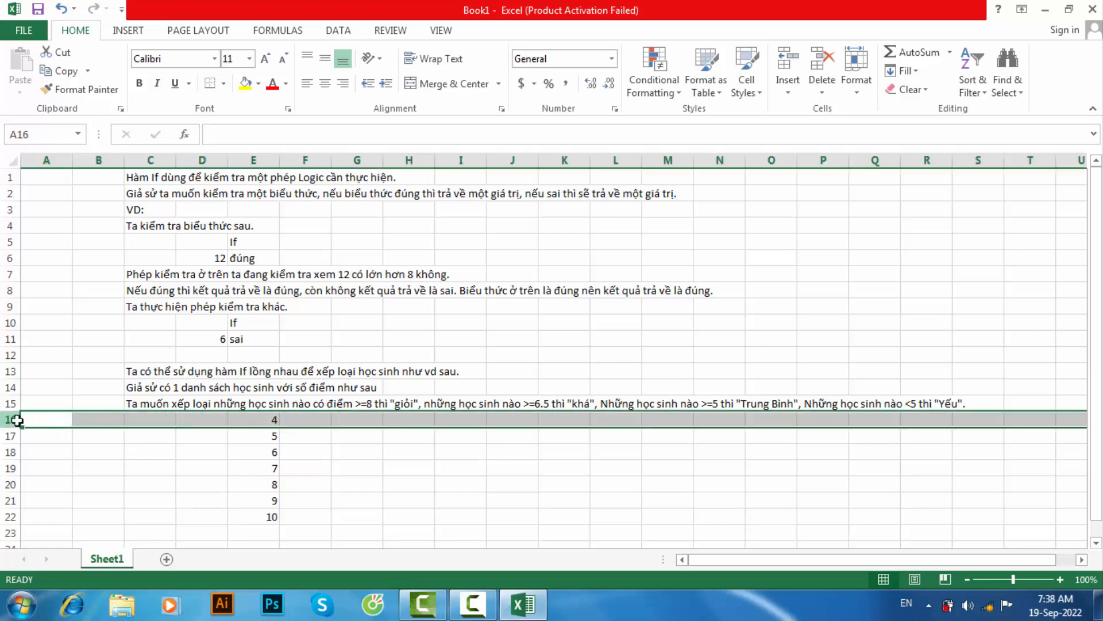
right_click(16, 425)
left_click(75, 293)
- Enter the column heading "If" in cell F16
left_click(305, 421)
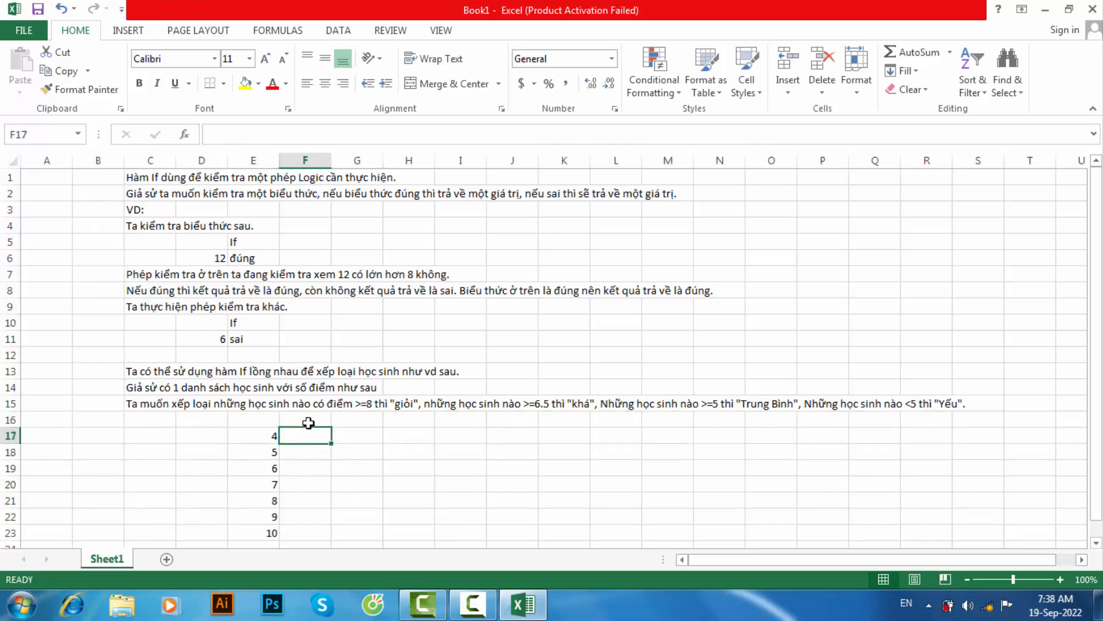
type("If")
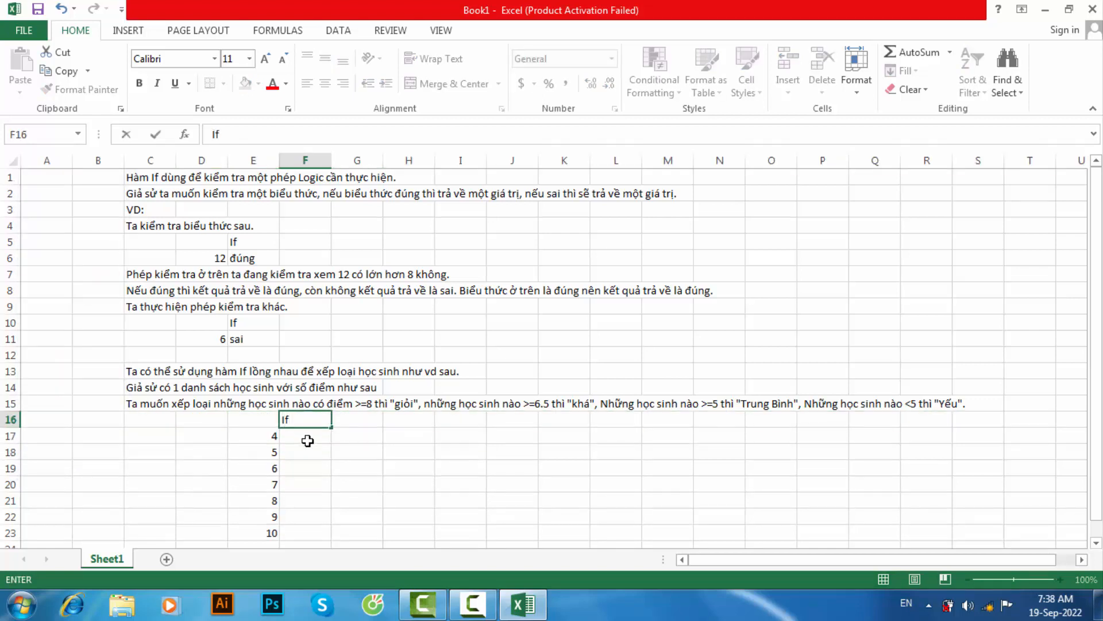
key("Return")
- Start an IF formula in F17 beside the first score, with the logical test E17>=8
type("=I")
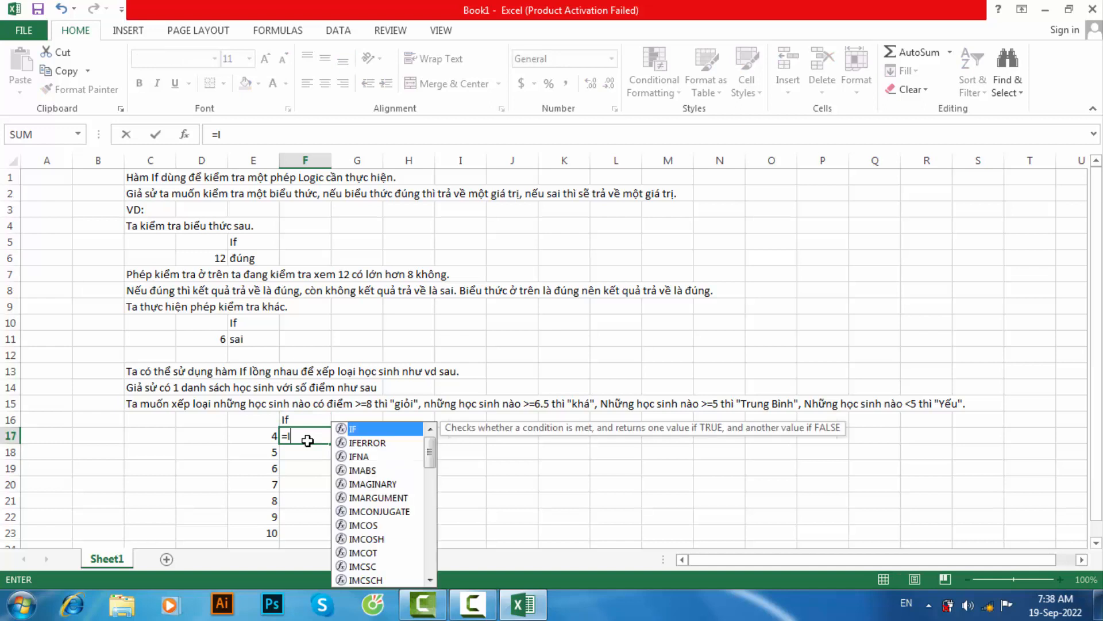
key("Tab")
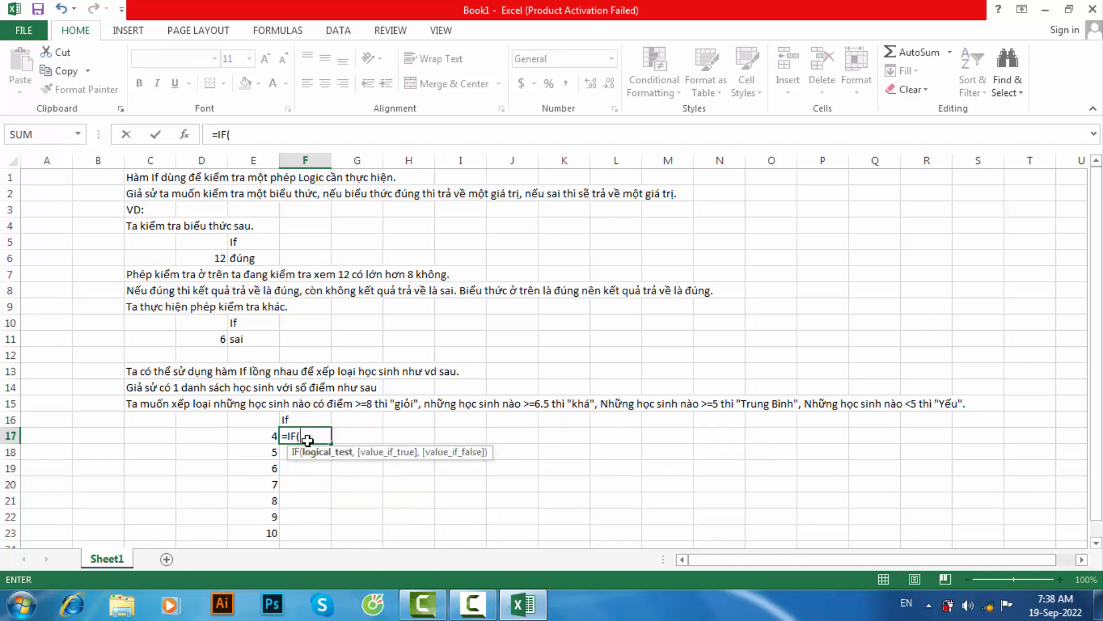
left_click(270, 435)
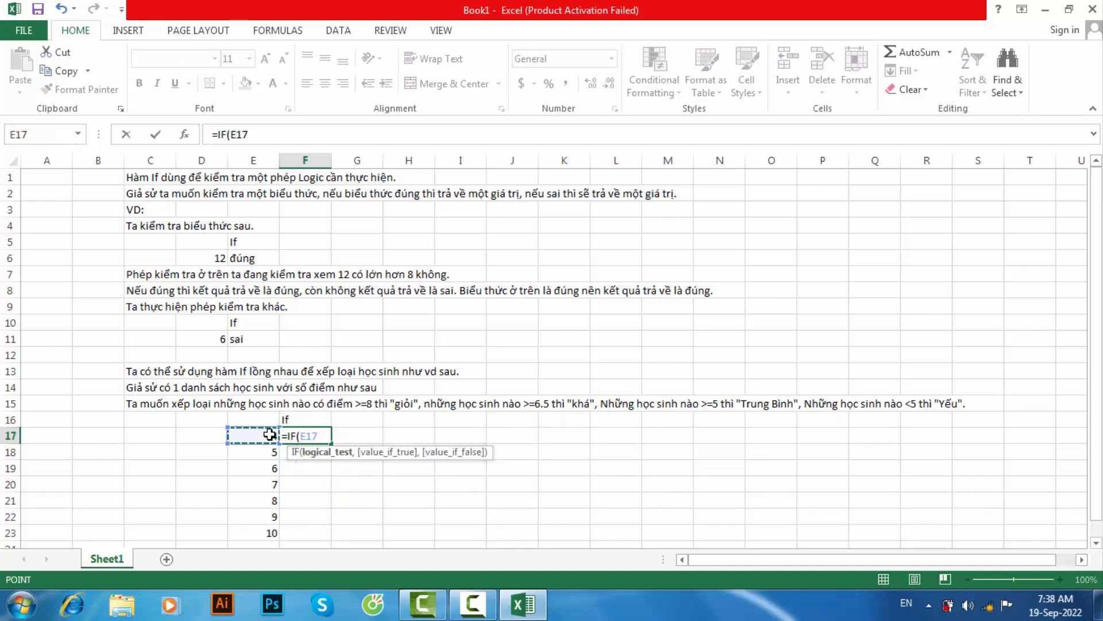
type(">=8,")
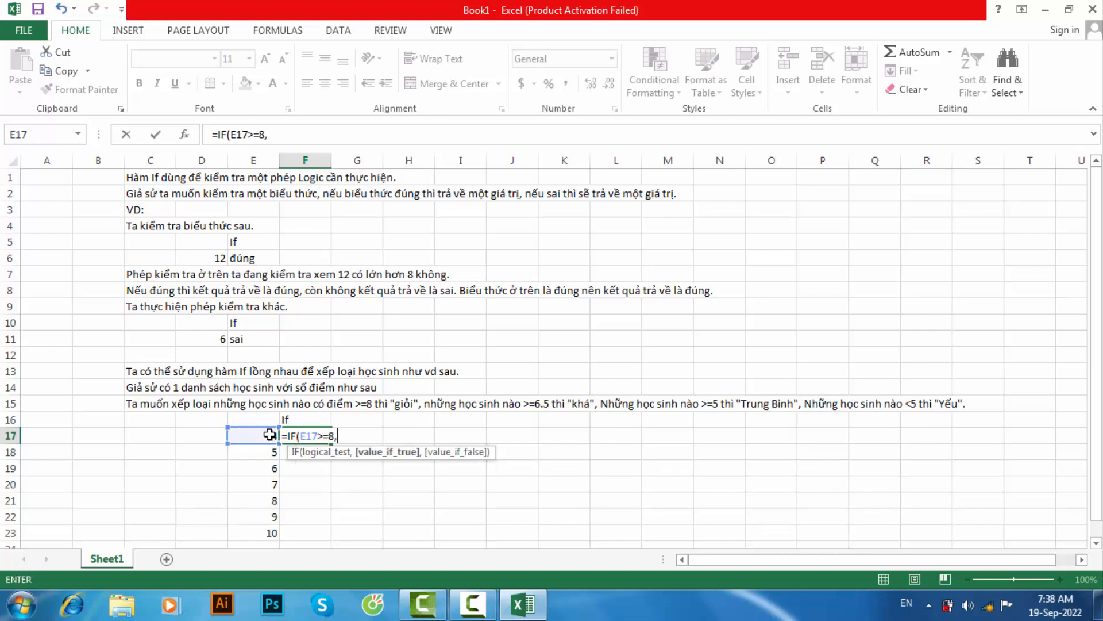
type("\"gio")
- Make "Giỏi" the value returned when the first test in the F17 formula is true
key("BackSpace")
key("BackSpace")
key("BackSpace")
key("BackSpace")
type("Gio")
type("i\",")
type("IF(")
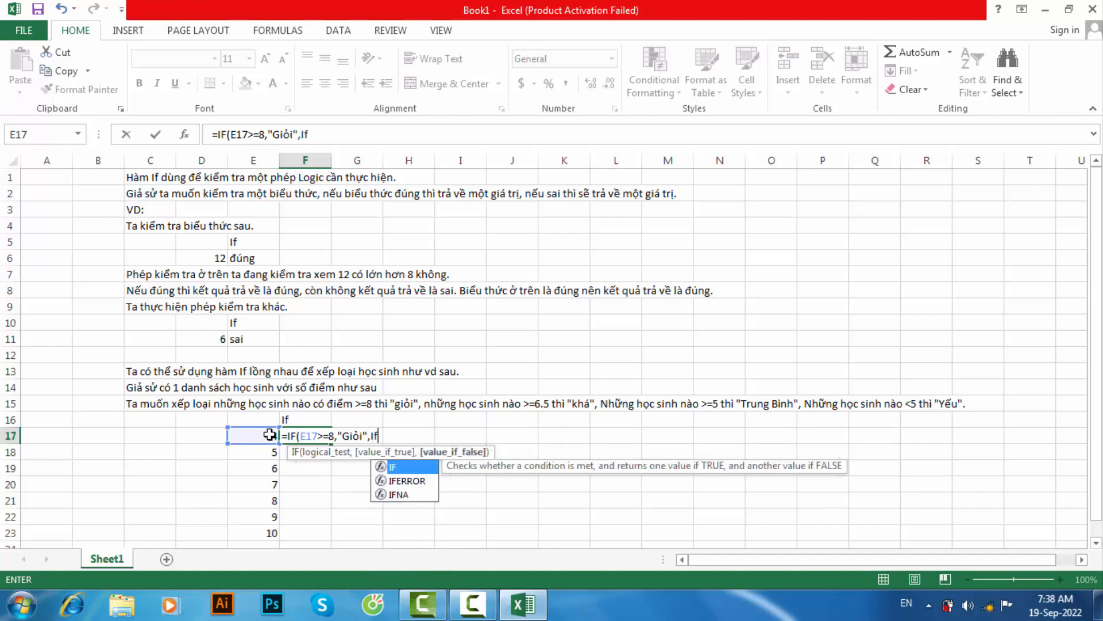
- Nest a second IF in the F17 formula that returns "Khá" when E17>=6.5
left_click(266, 434)
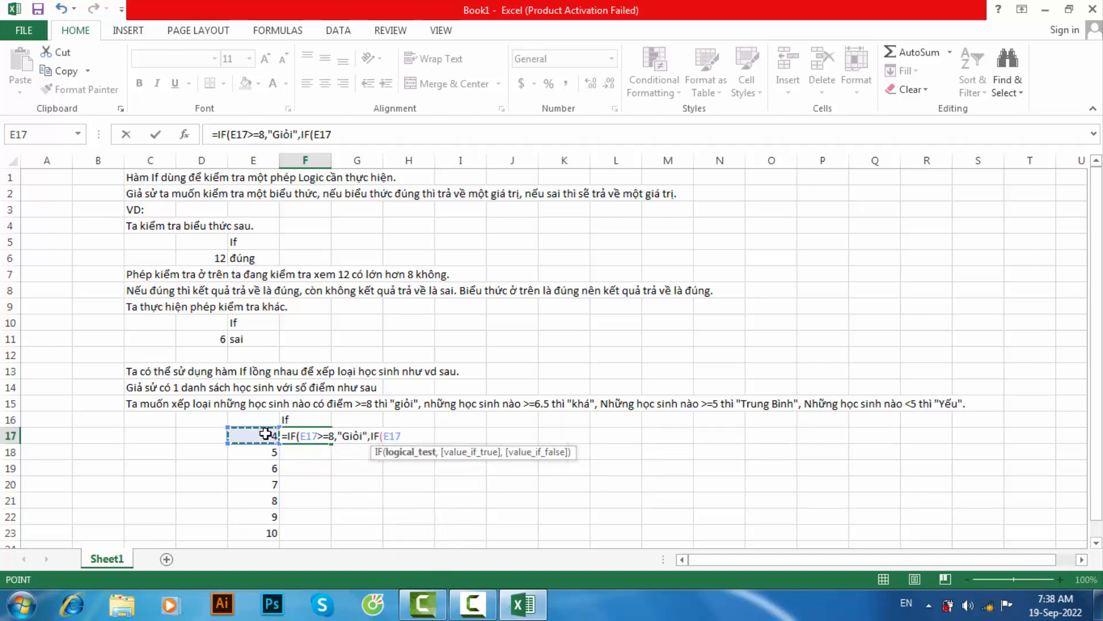
type(">=")
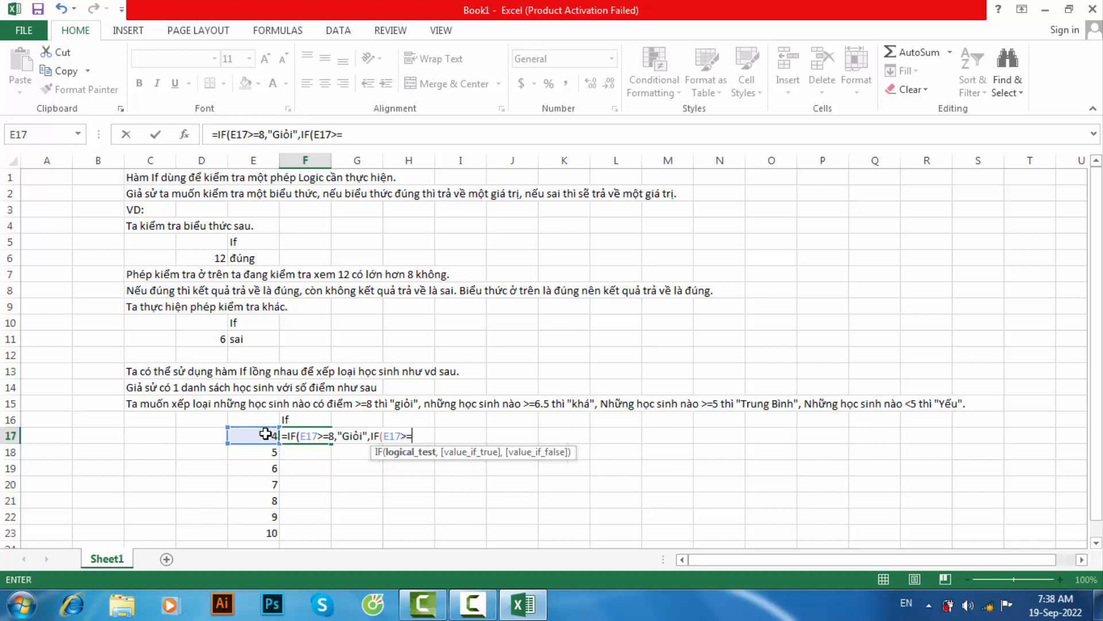
type("6.5,")
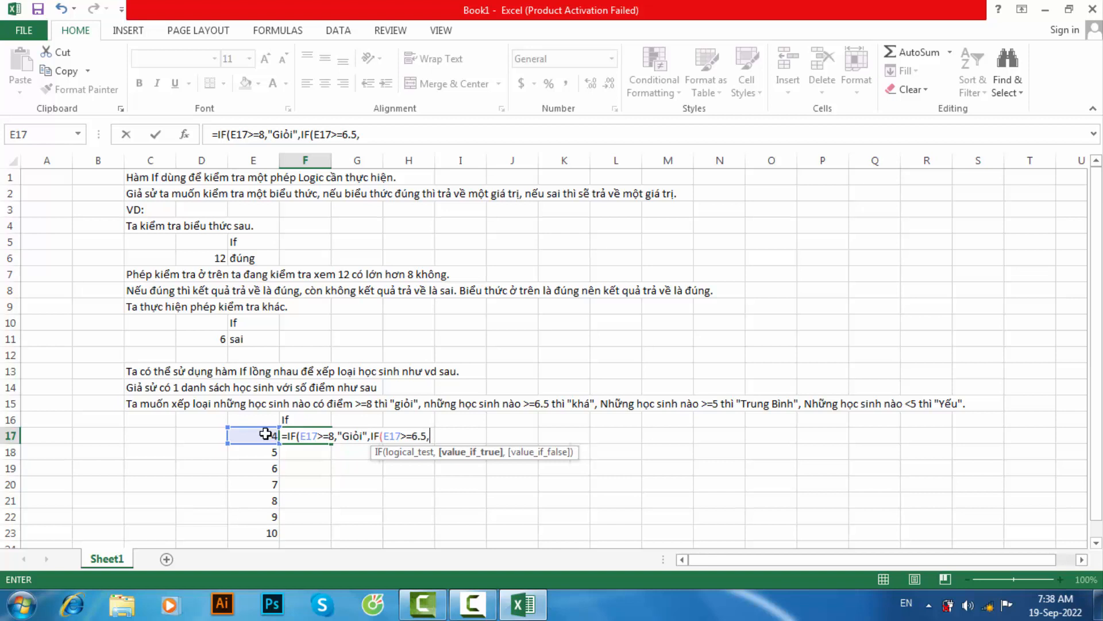
type("\"Khá\",")
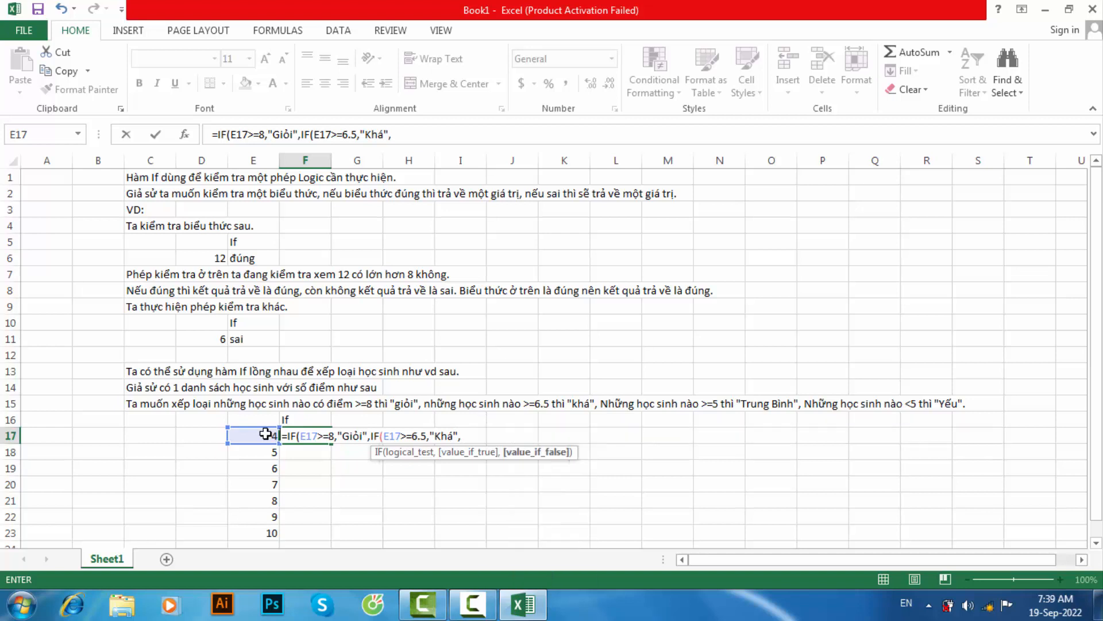
type("IF(")
- Nest a third IF in the F17 formula that returns "Trung Bình" when E17>=5
left_click(265, 434)
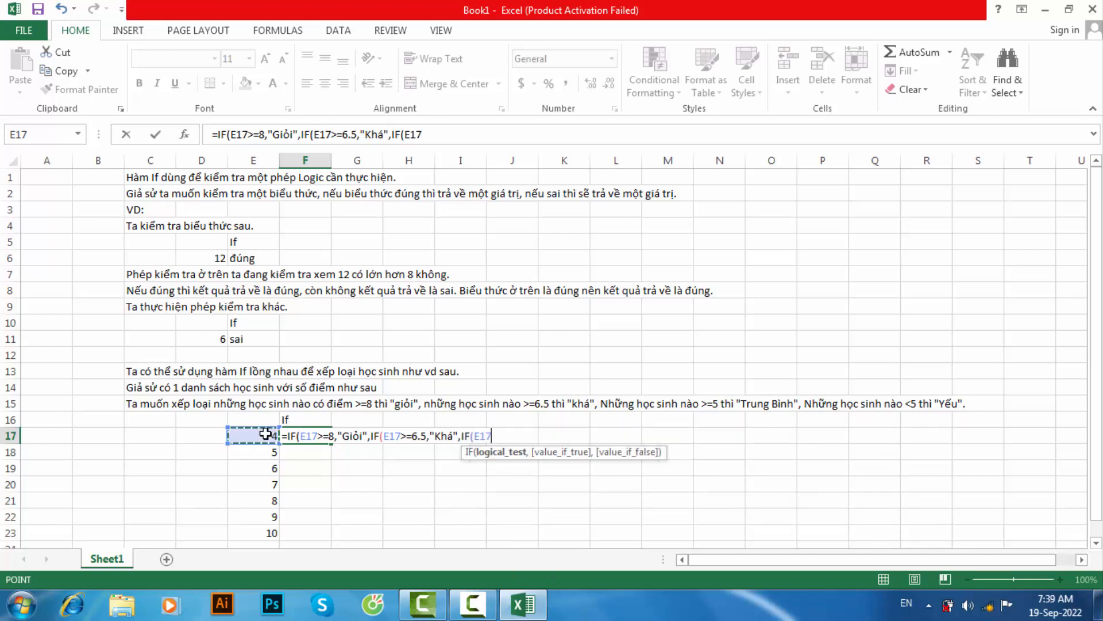
type(">=5")
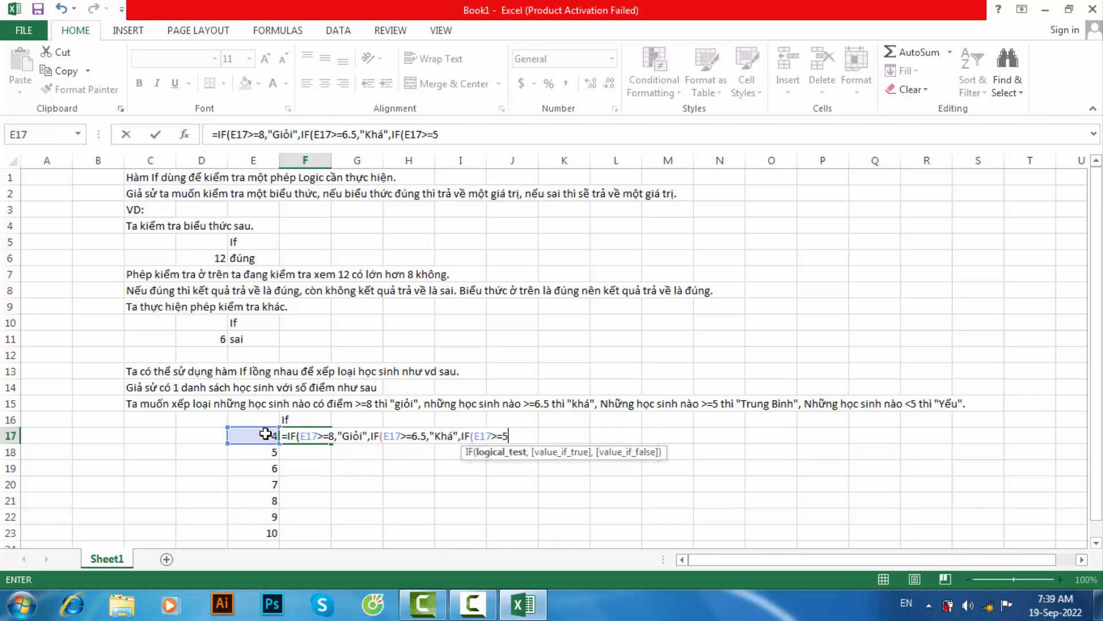
type(",\"")
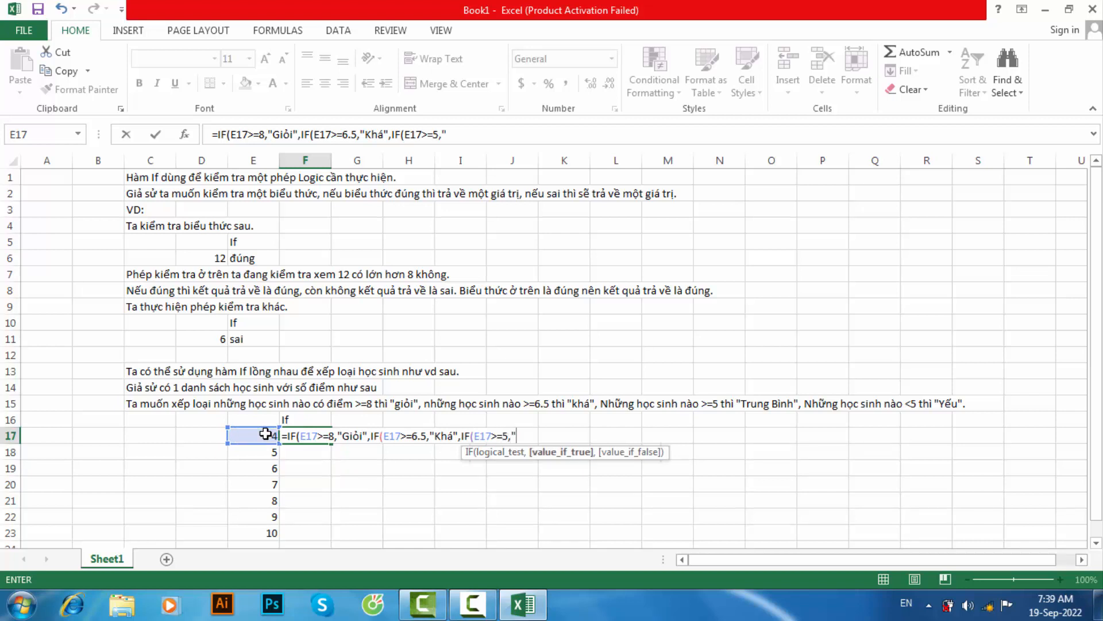
type("Trung Bình")
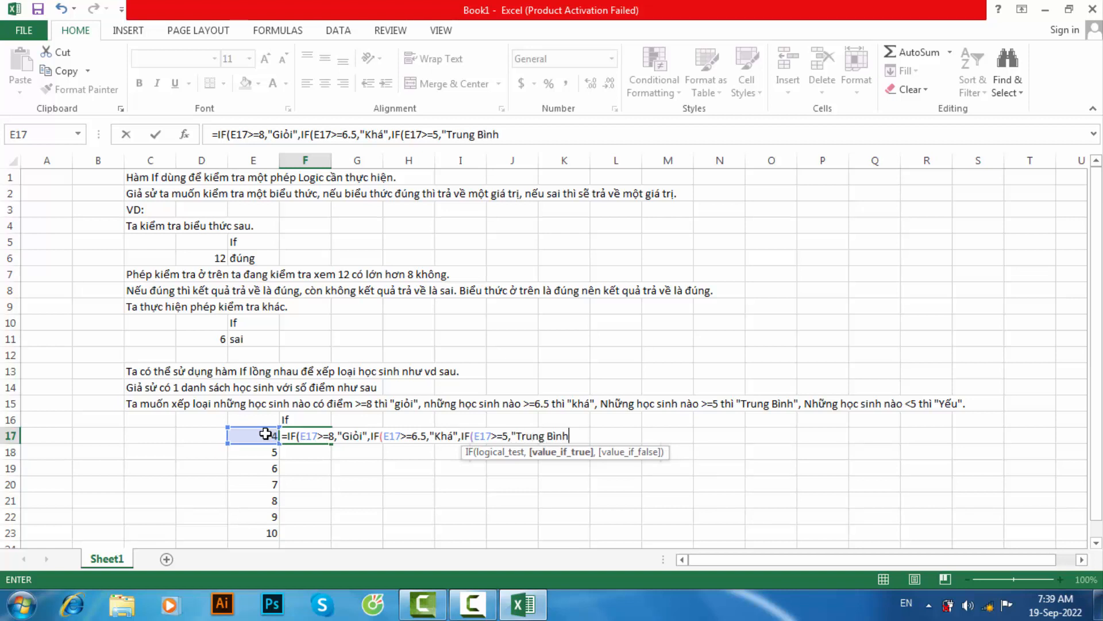
type("\",")
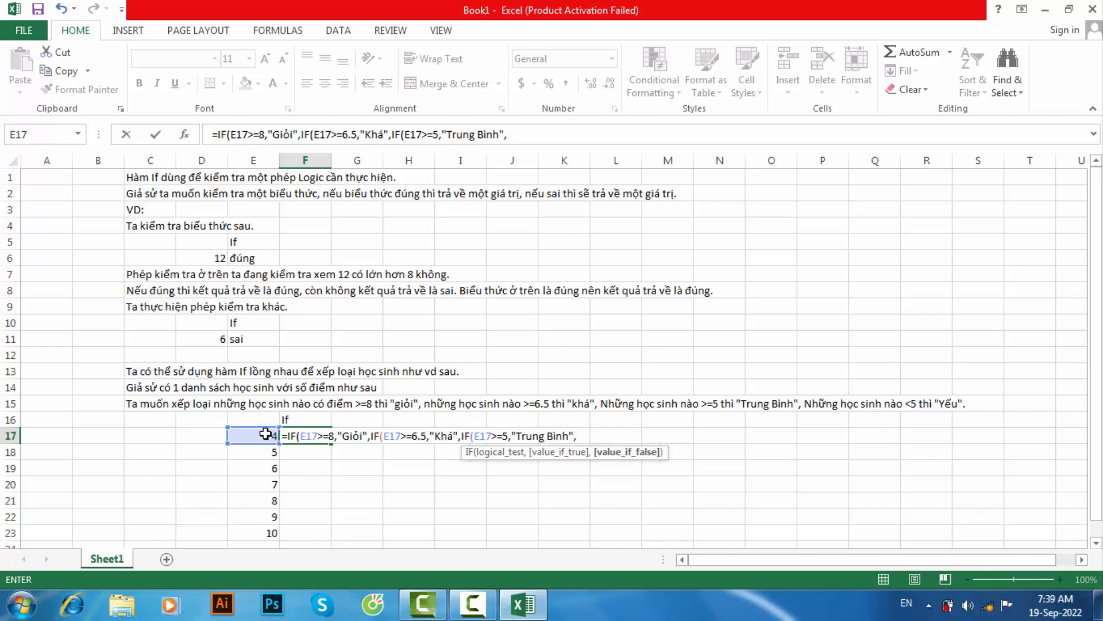
type("\"Yếu\")))")
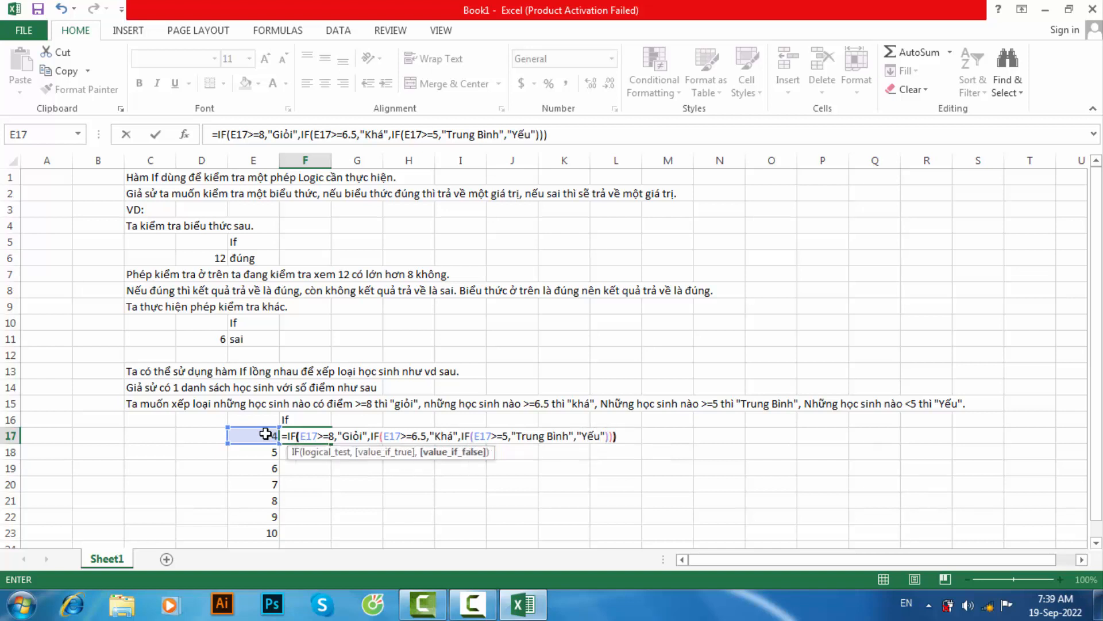
- Complete the F17 formula with "Yếu" as the final false result, closing all three IFs, and fill it down to F23
key("Return")
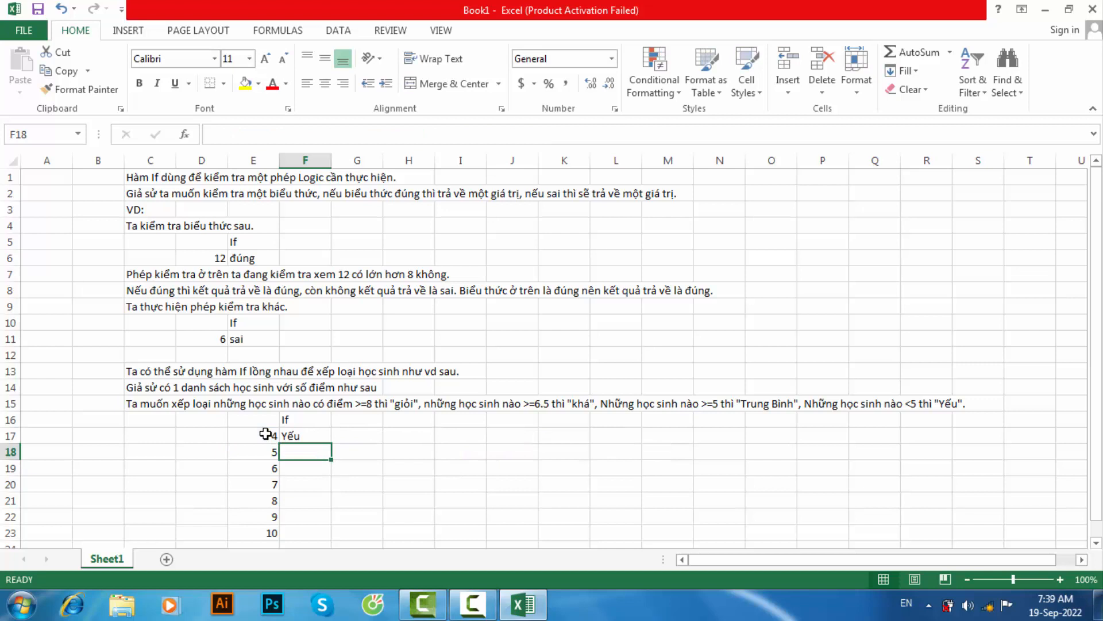
left_click(296, 437)
left_click_drag(331, 443, 306, 525)
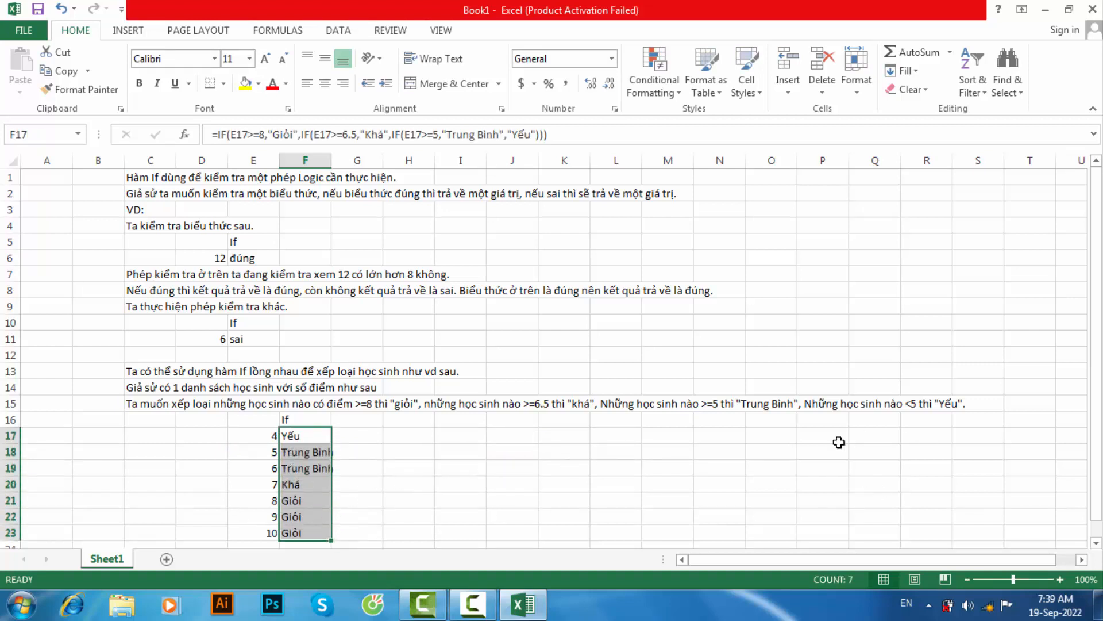
- Write the closing note "Vậy là ta có thể sử dụng hàm If để kiểm tra một biểu thức" in cell C25
scroll(175, 464, "down", 2)
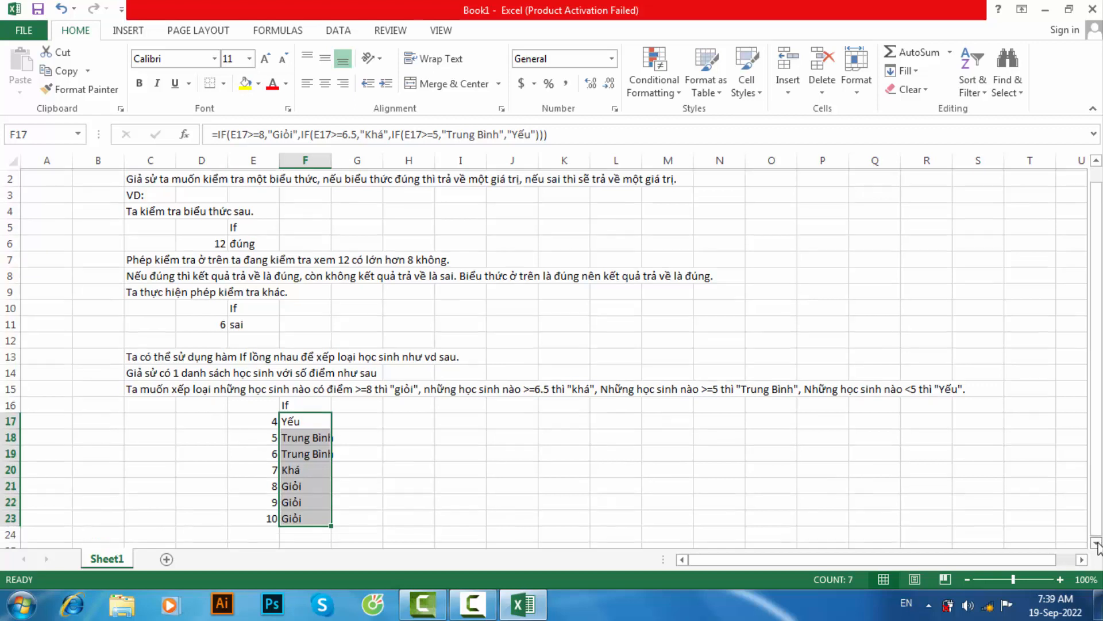
left_click(172, 466)
type("Vây")
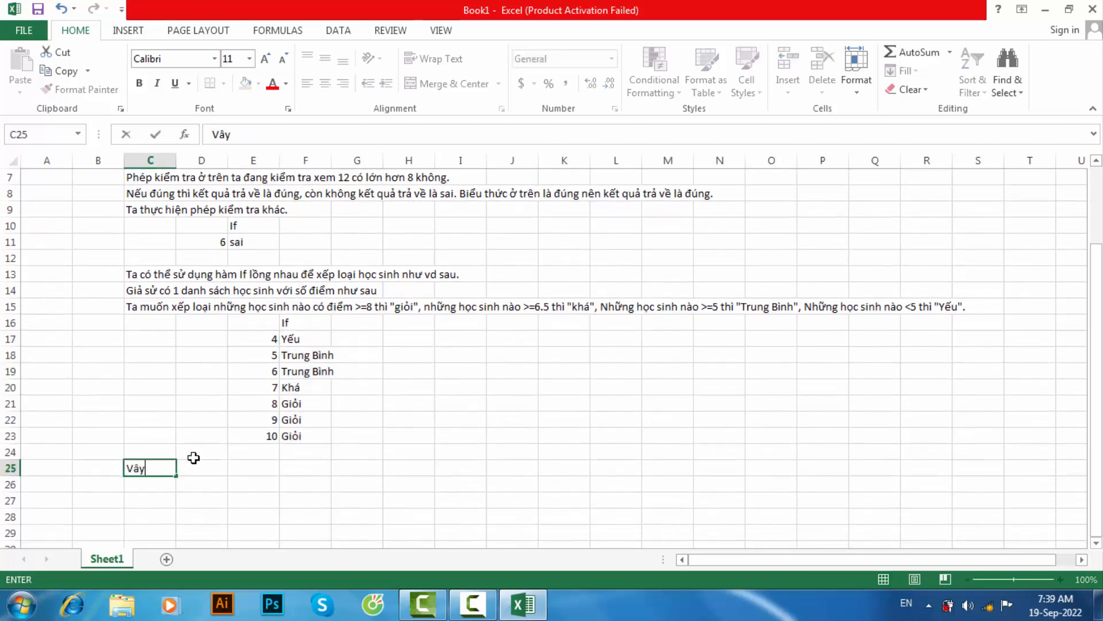
type(" là ta có theể sử dụn")
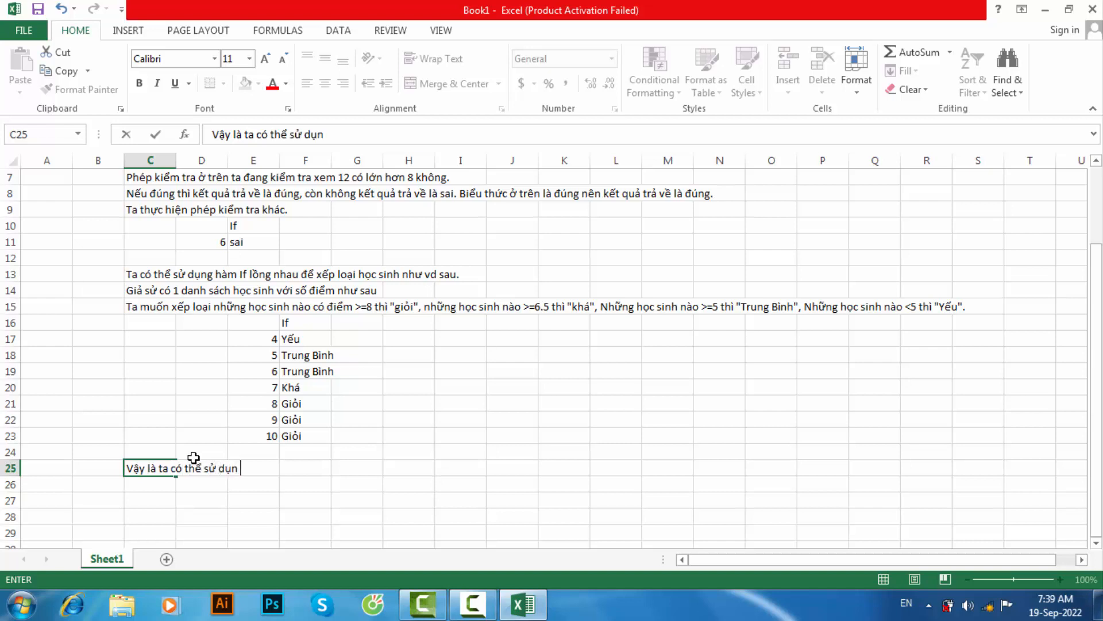
type("g hàm If đêể kiểm trr")
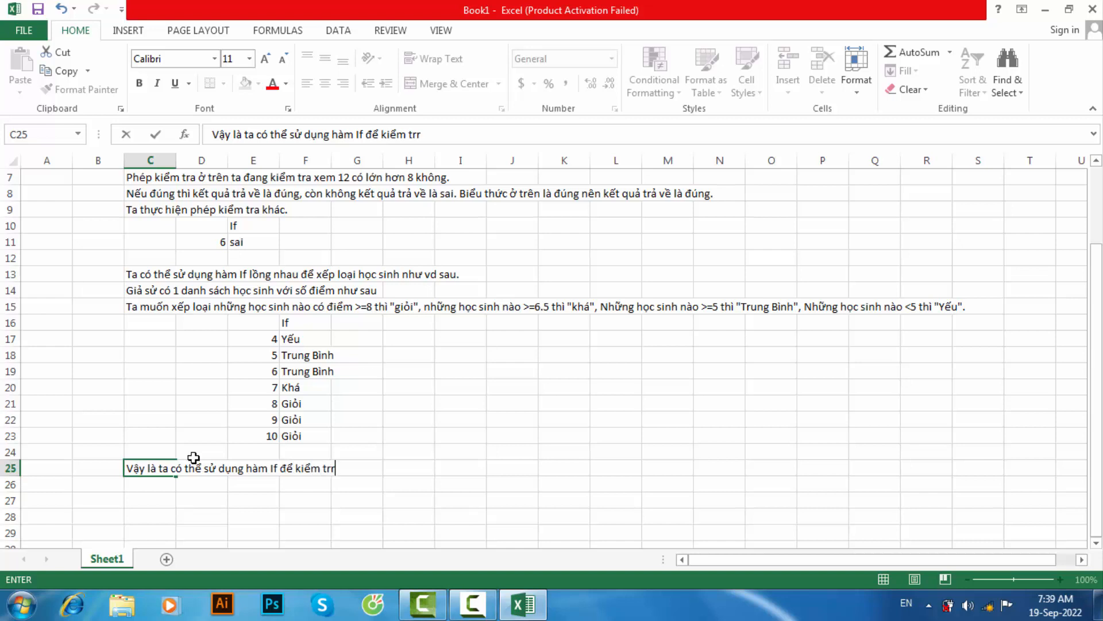
type("mot")
type(" biểu thu")
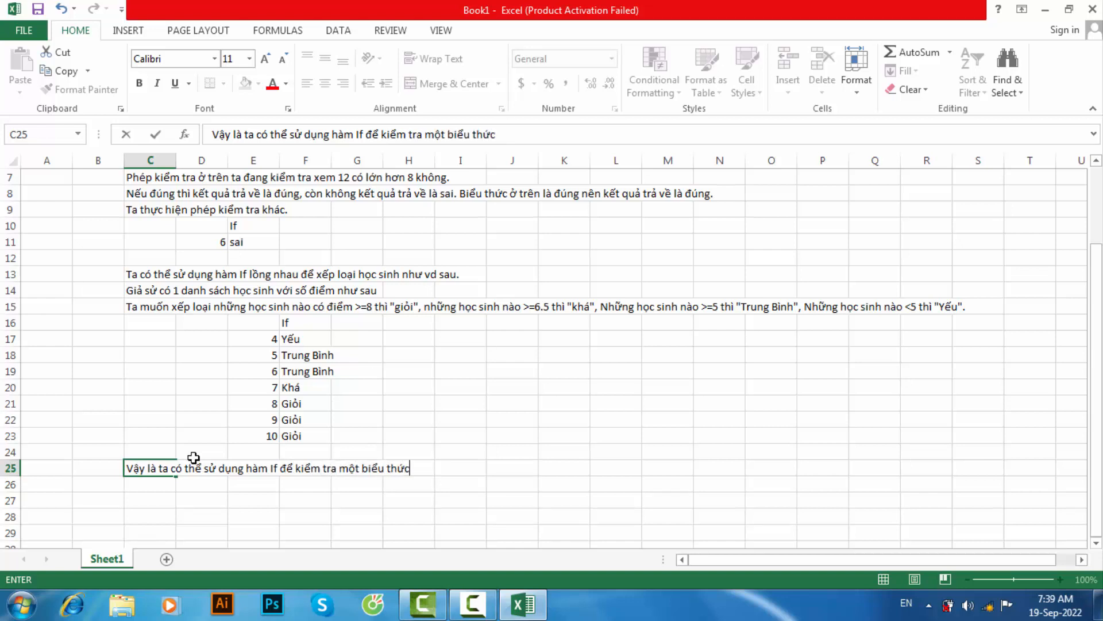